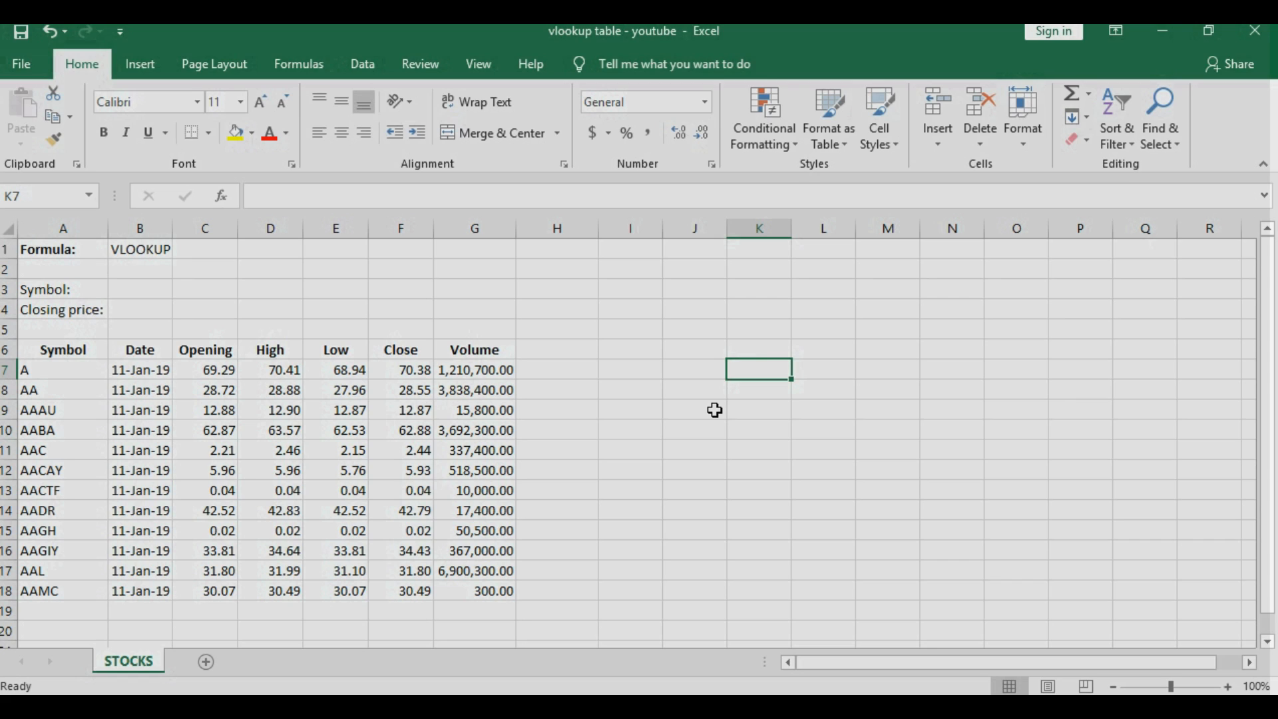
- Copy the symbol AACAY from cell A12 and paste it into the Symbol cell B3
left_click(48, 472)
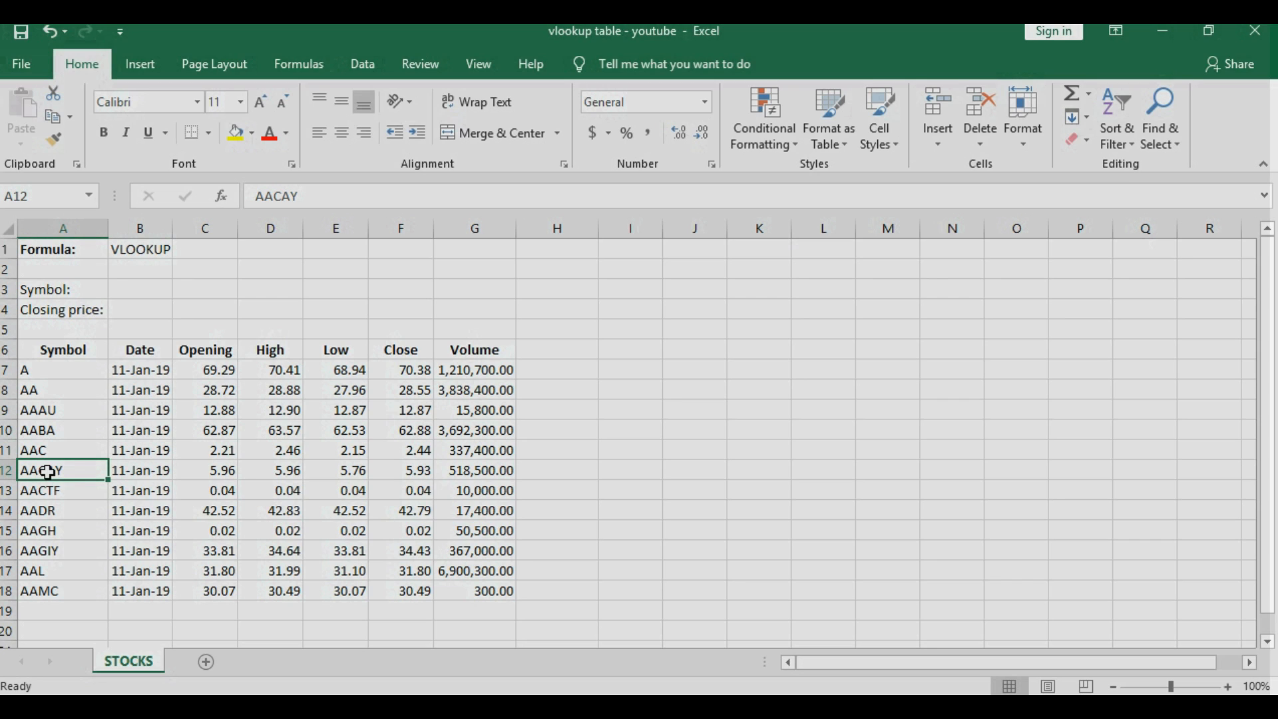
right_click(48, 472)
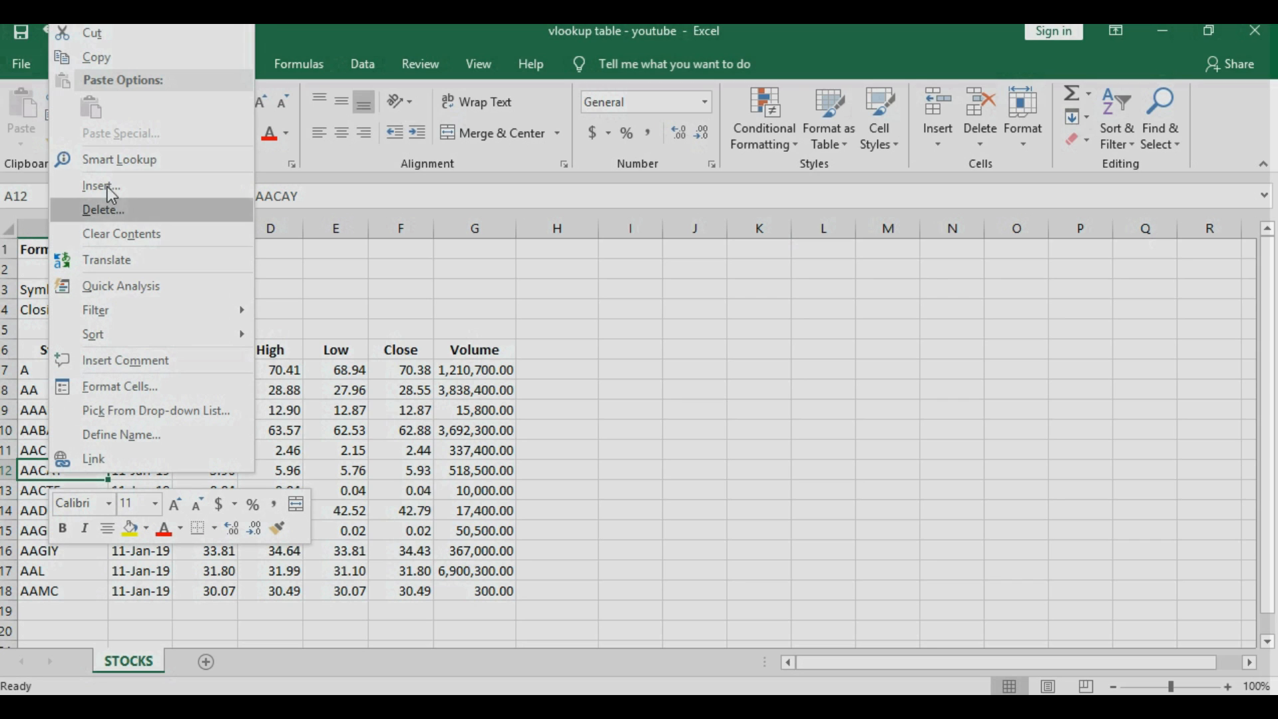
left_click(106, 63)
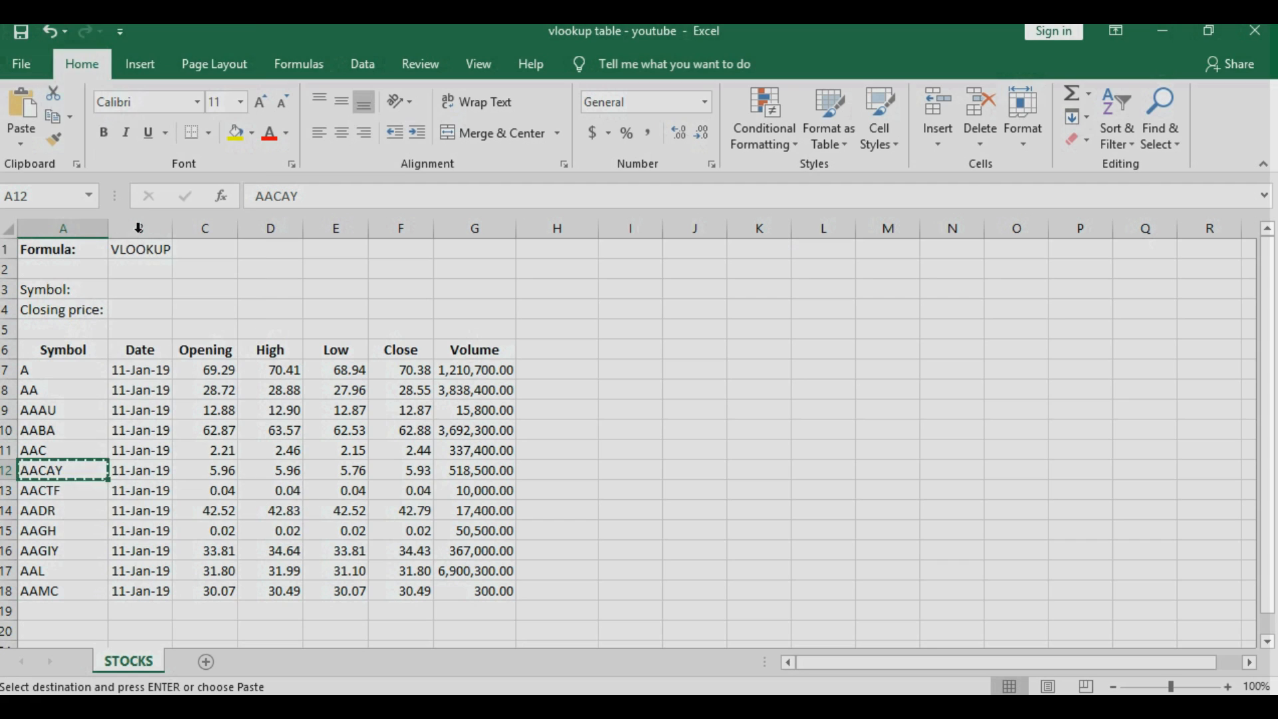
left_click(139, 291)
right_click(140, 291)
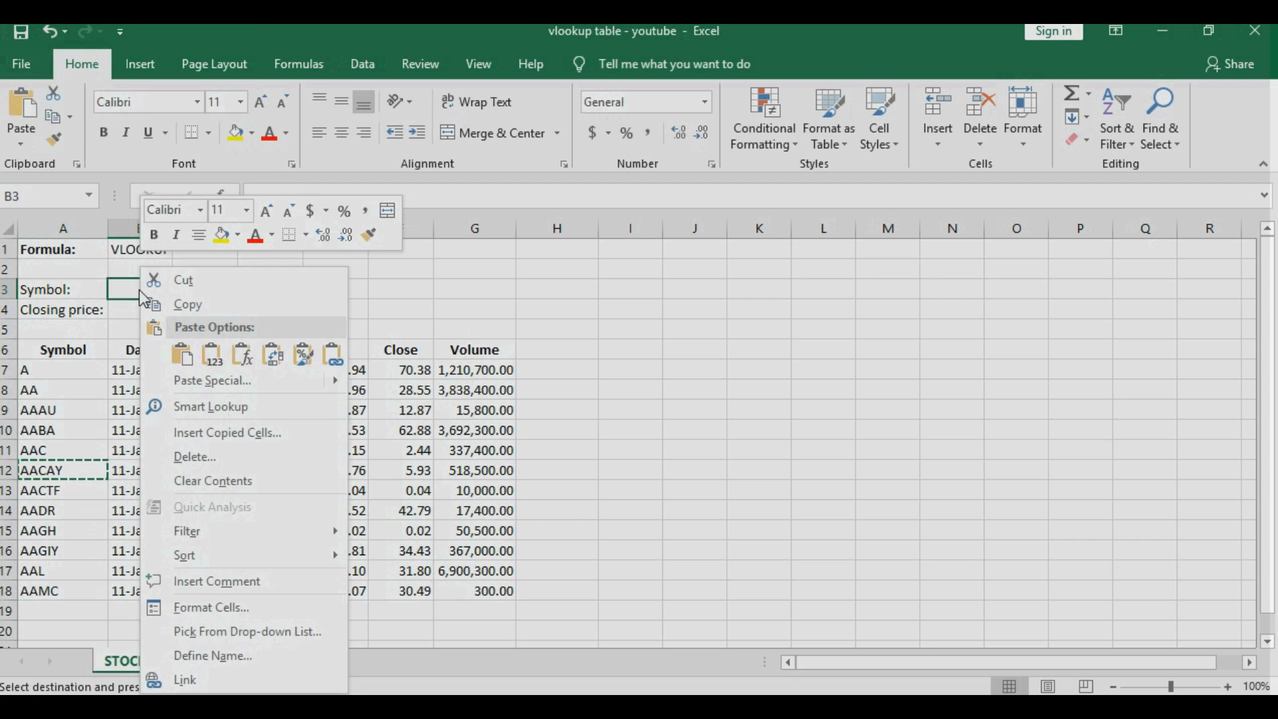
left_click(179, 354)
key("Escape")
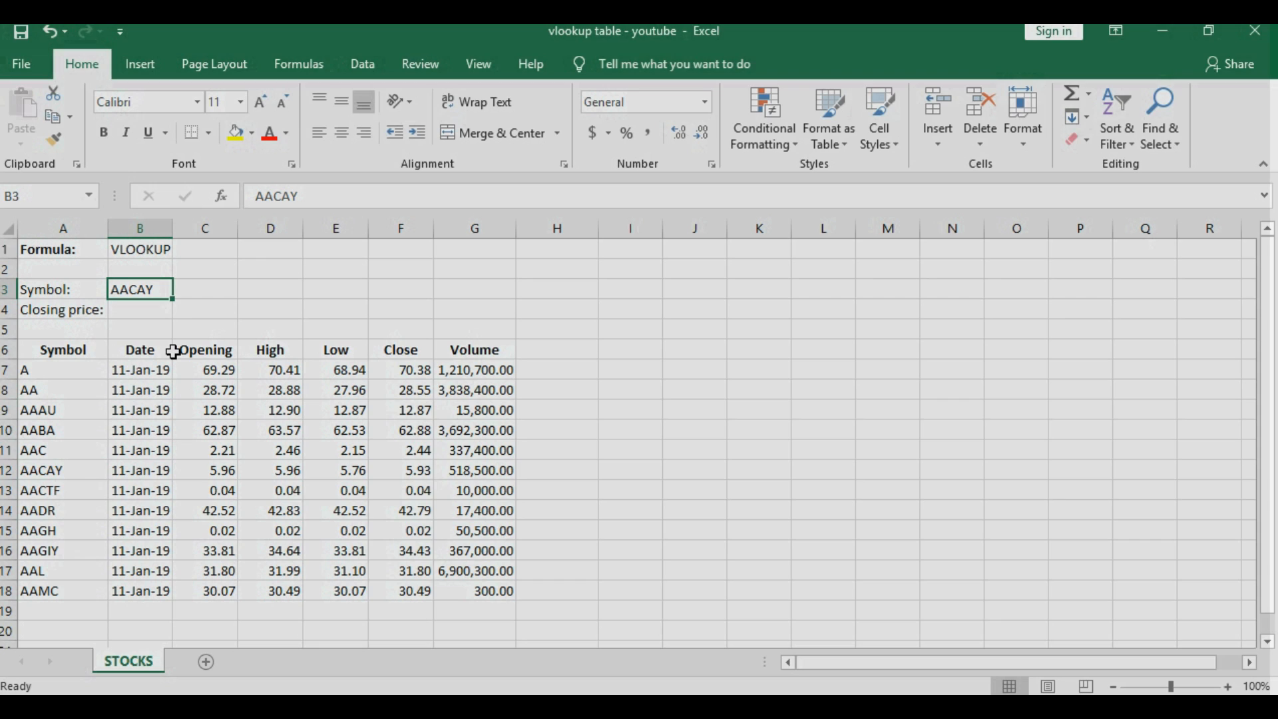
left_click(129, 308)
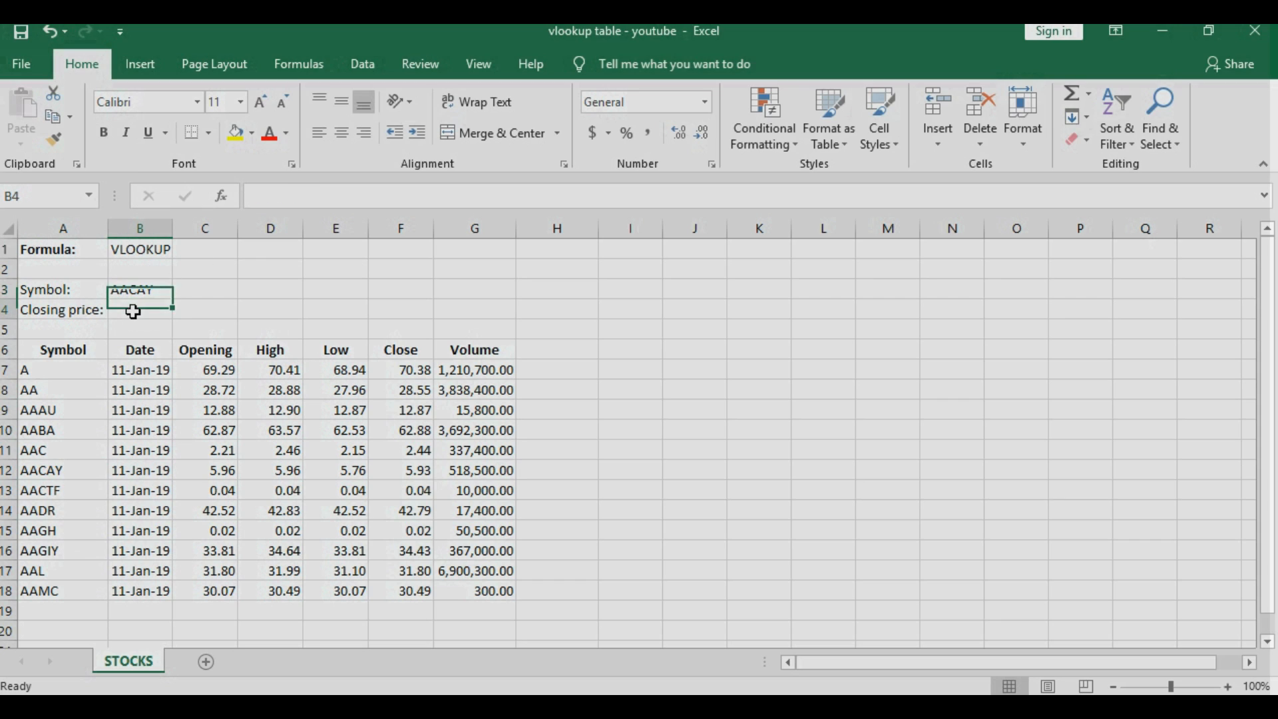
- Insert a VLOOKUP function into B4 by searching for VLOOKUP in Insert Function
left_click(224, 196)
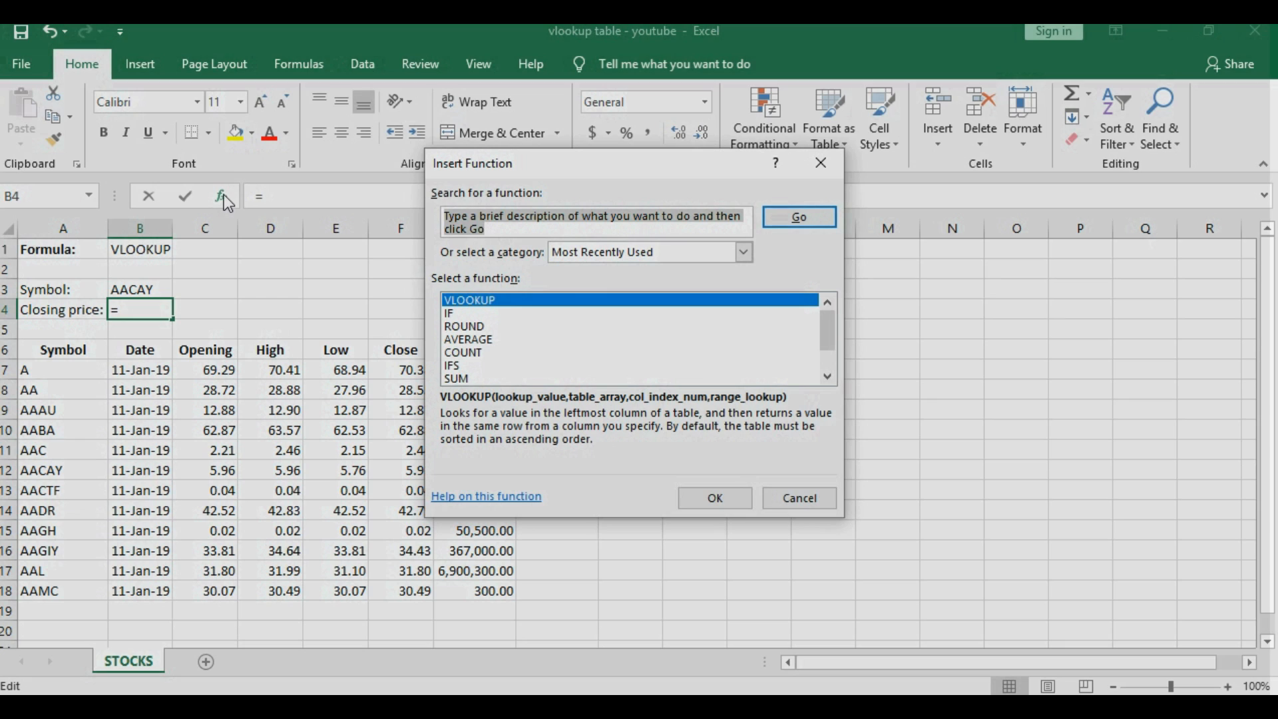
type("V")
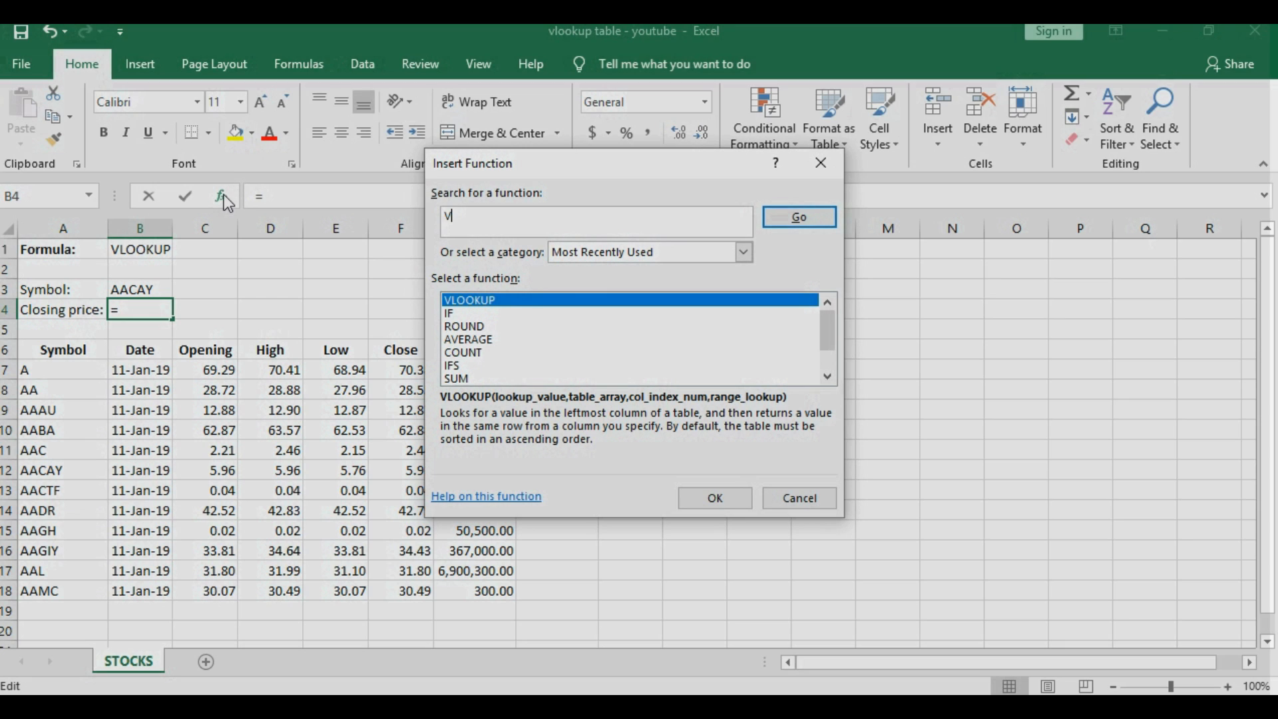
type("LOOKUP")
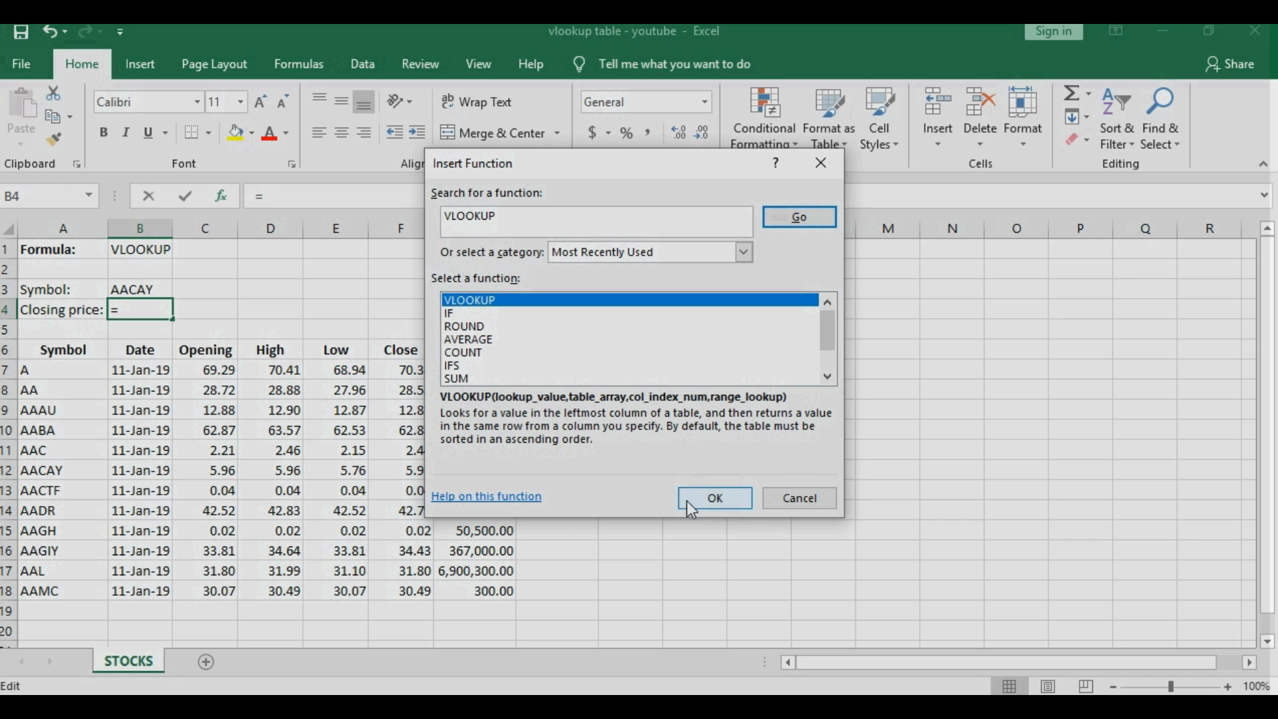
left_click(713, 497)
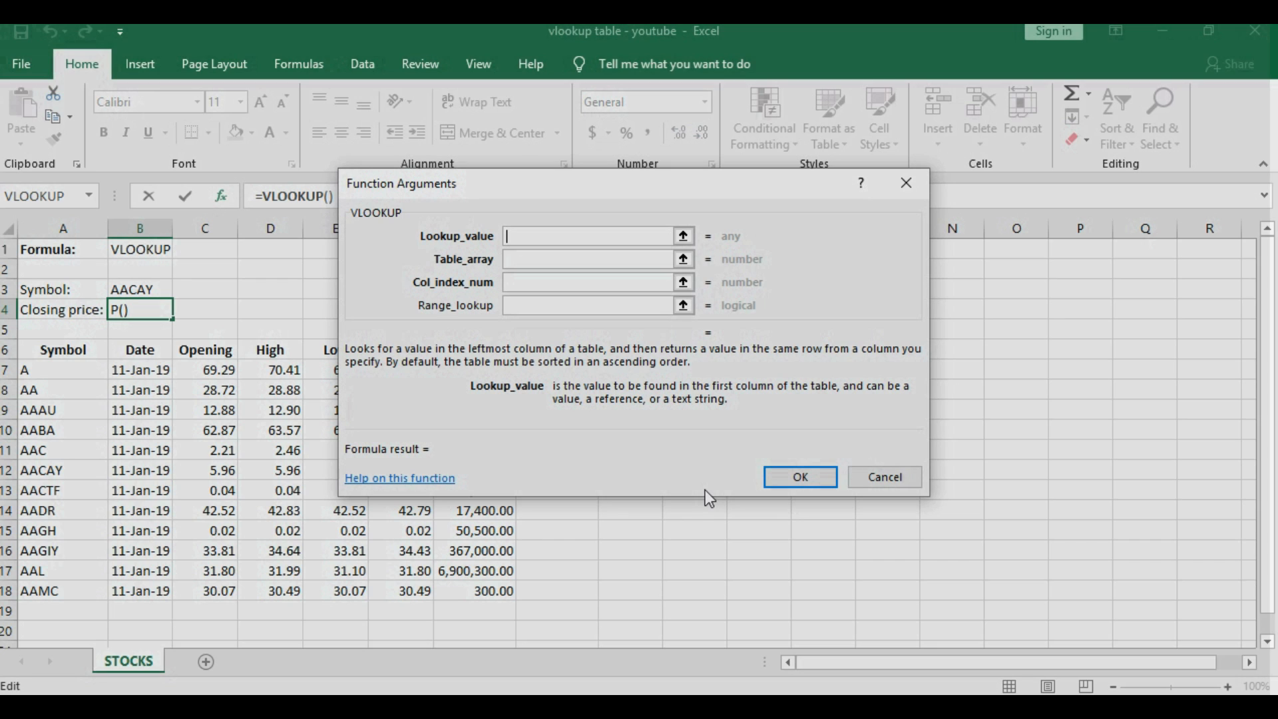
- Set the VLOOKUP lookup value to B3 and the table array to A7:G18
left_click(683, 236)
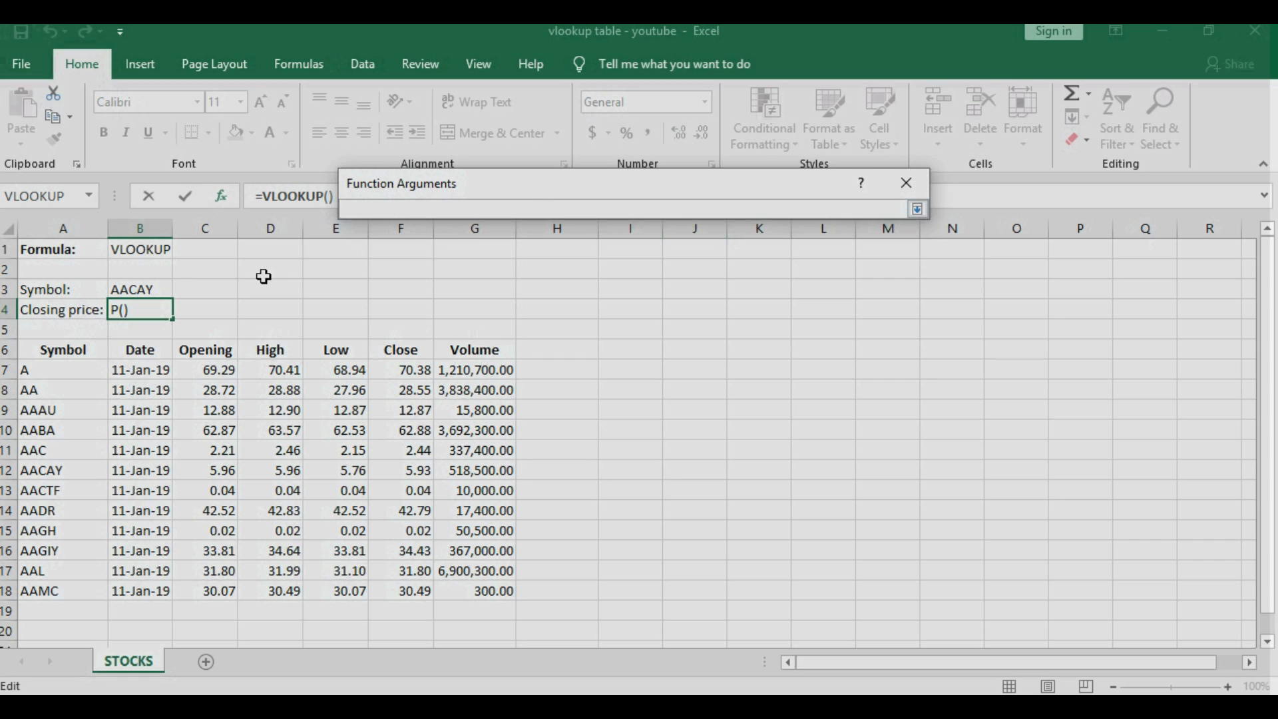
left_click(150, 295)
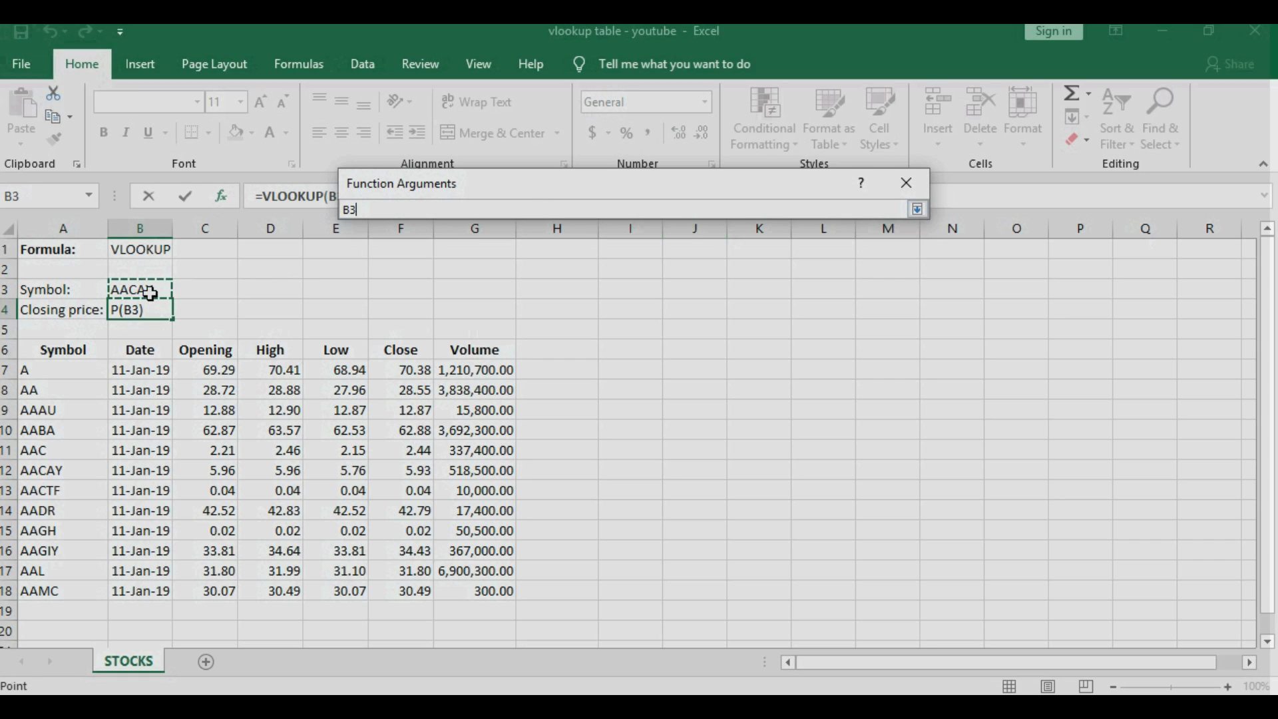
left_click(919, 209)
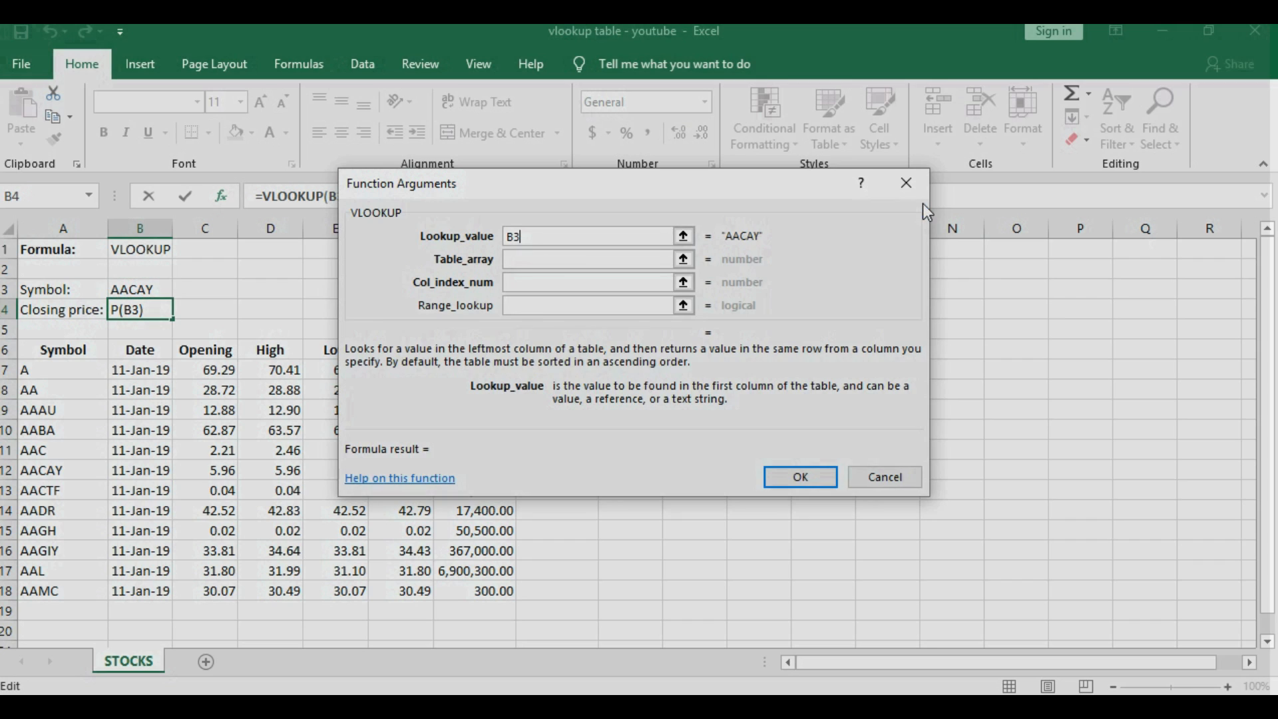
left_click(685, 259)
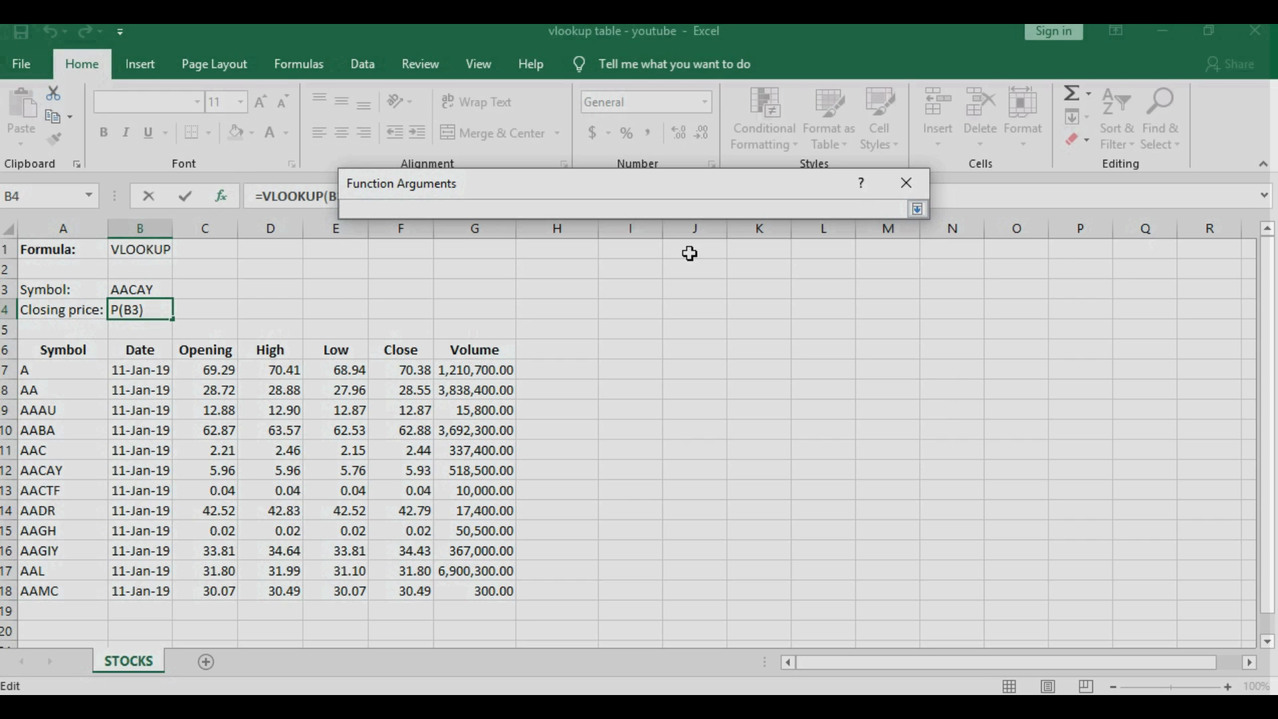
left_click_drag(43, 371, 448, 579)
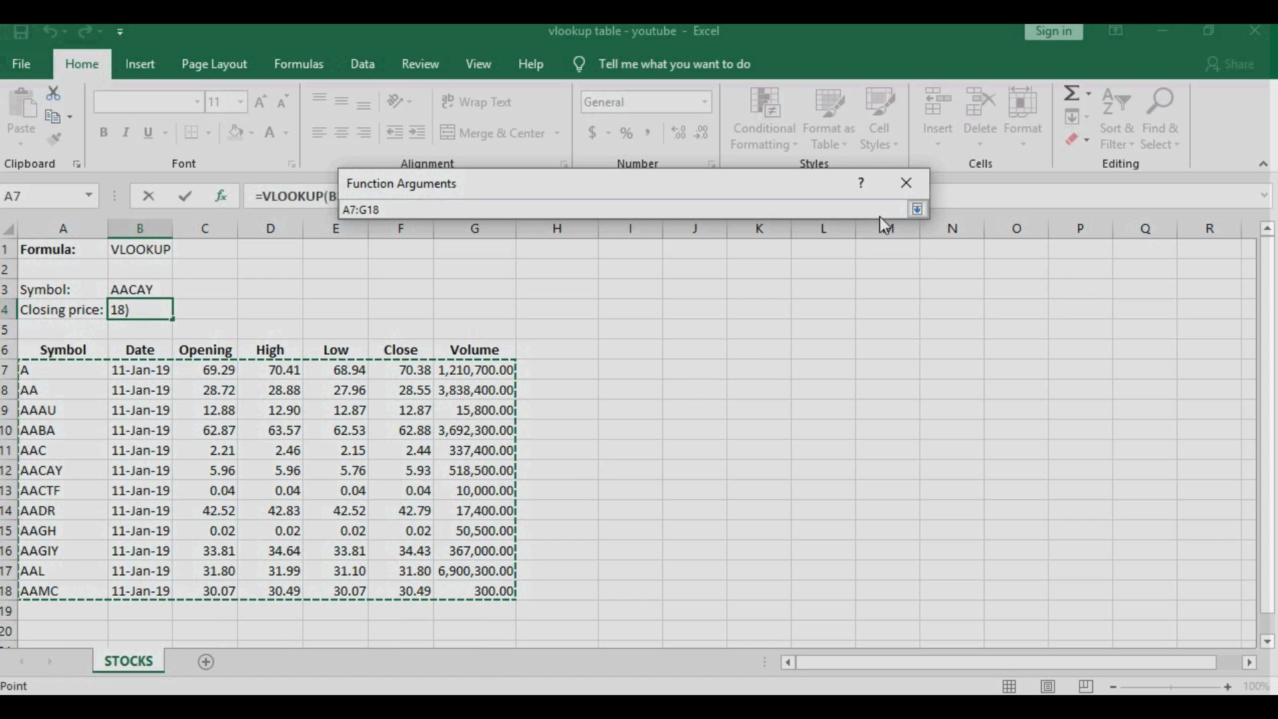
left_click(918, 210)
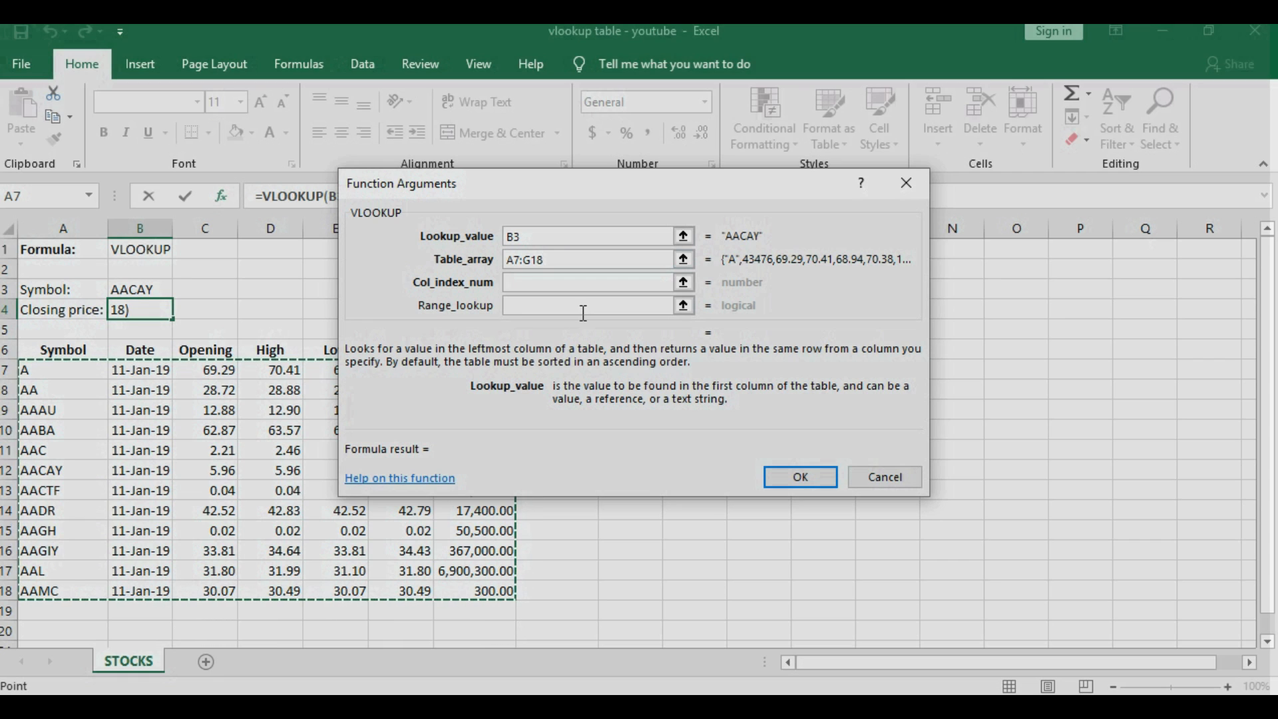
left_click_drag(570, 186, 801, 232)
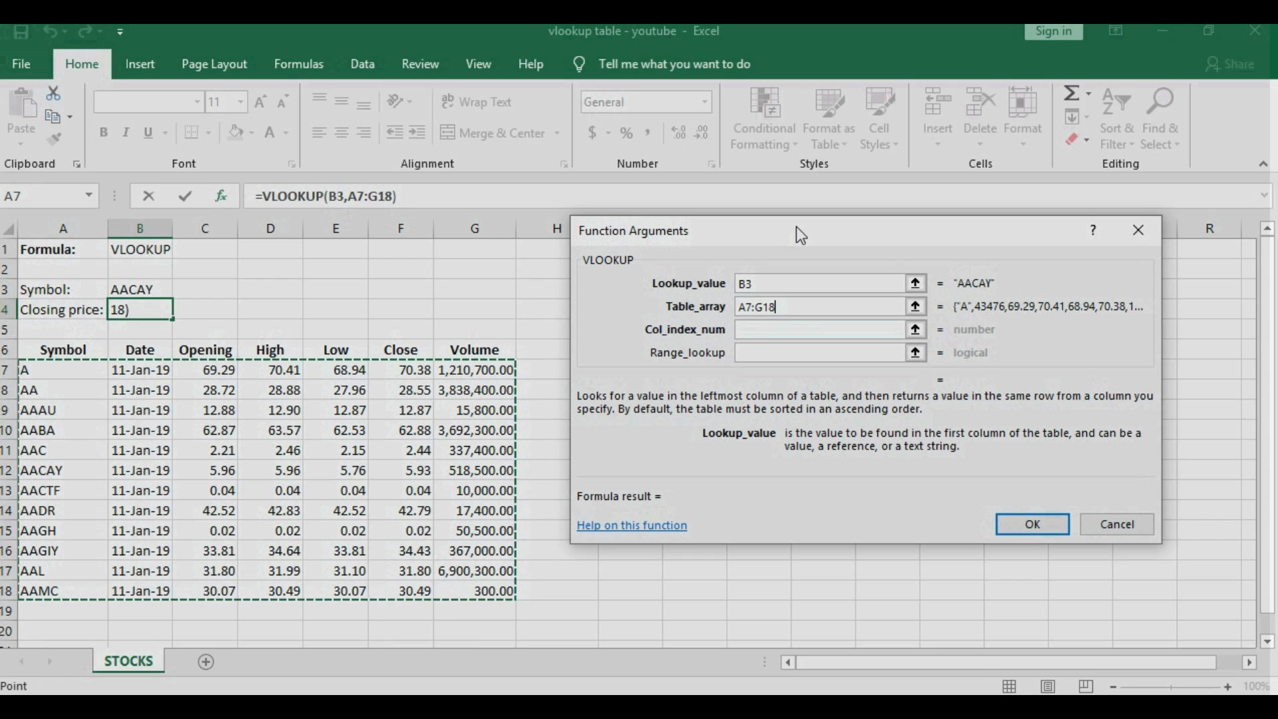
- Enter column index 6 and range lookup FALSE, finishing =VLOOKUP(B3,A7:G18,6,FALSE) in B4
left_click(841, 333)
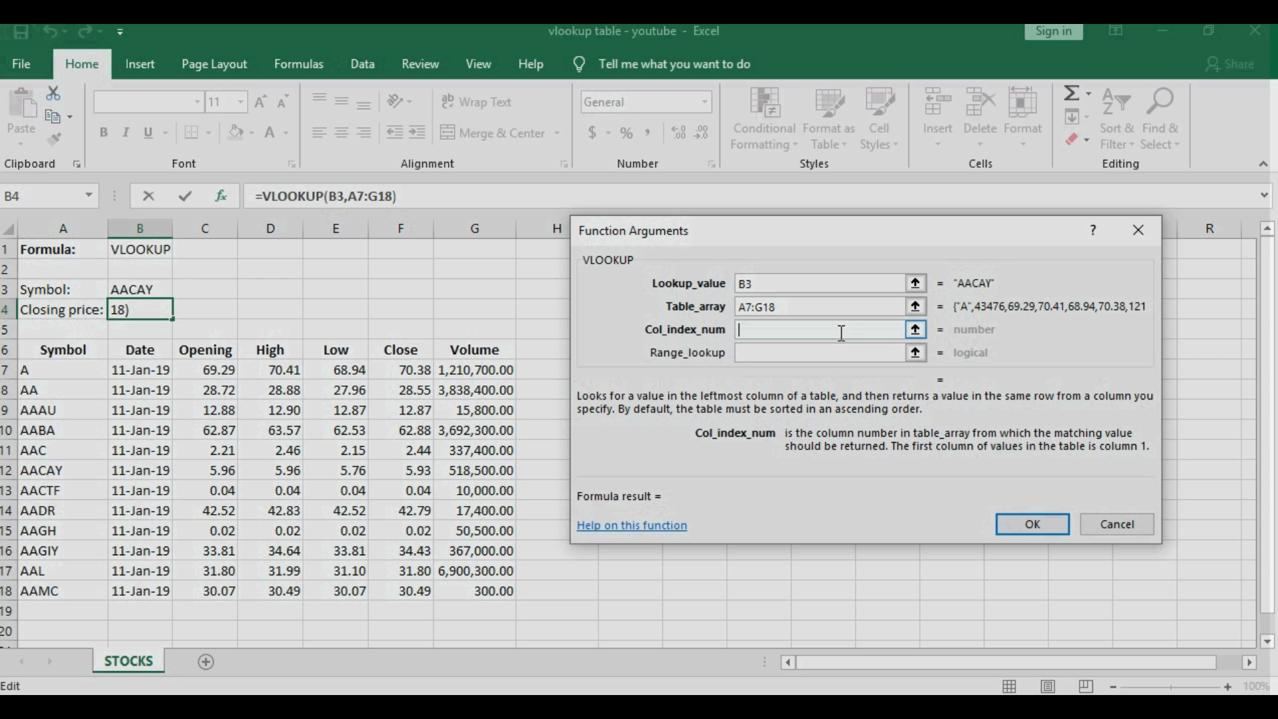
left_click(72, 353)
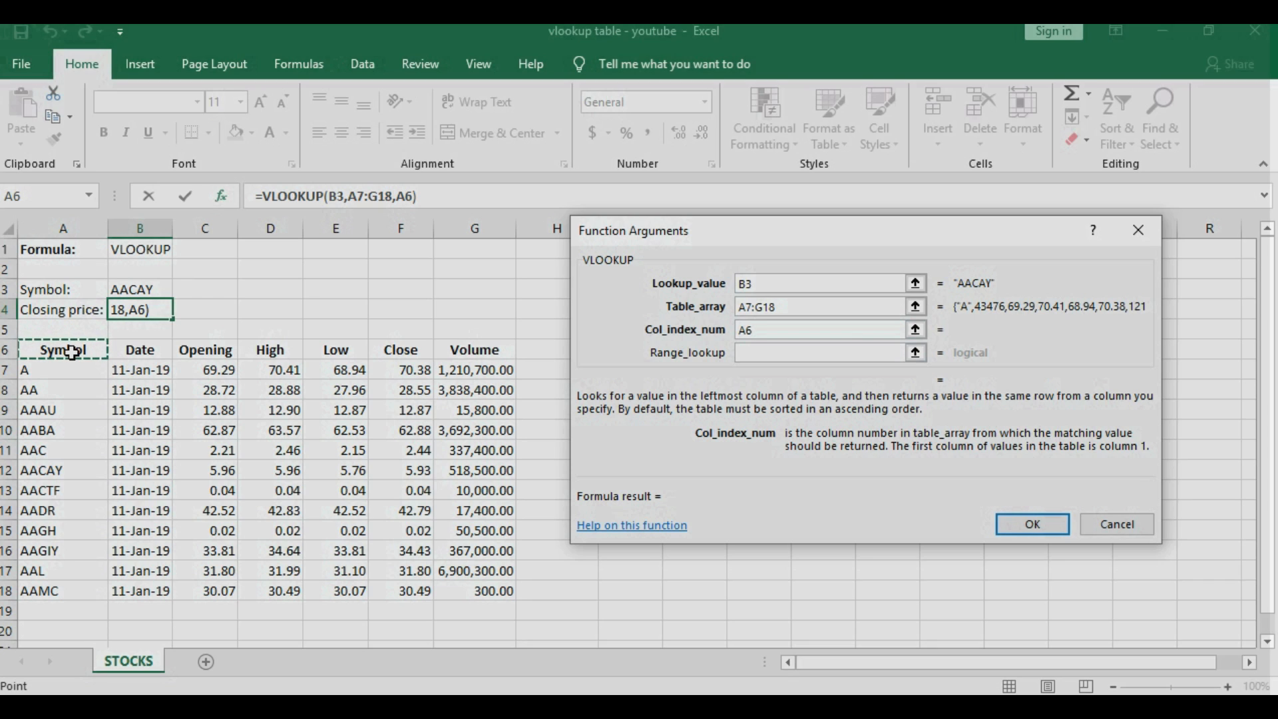
left_click(463, 352)
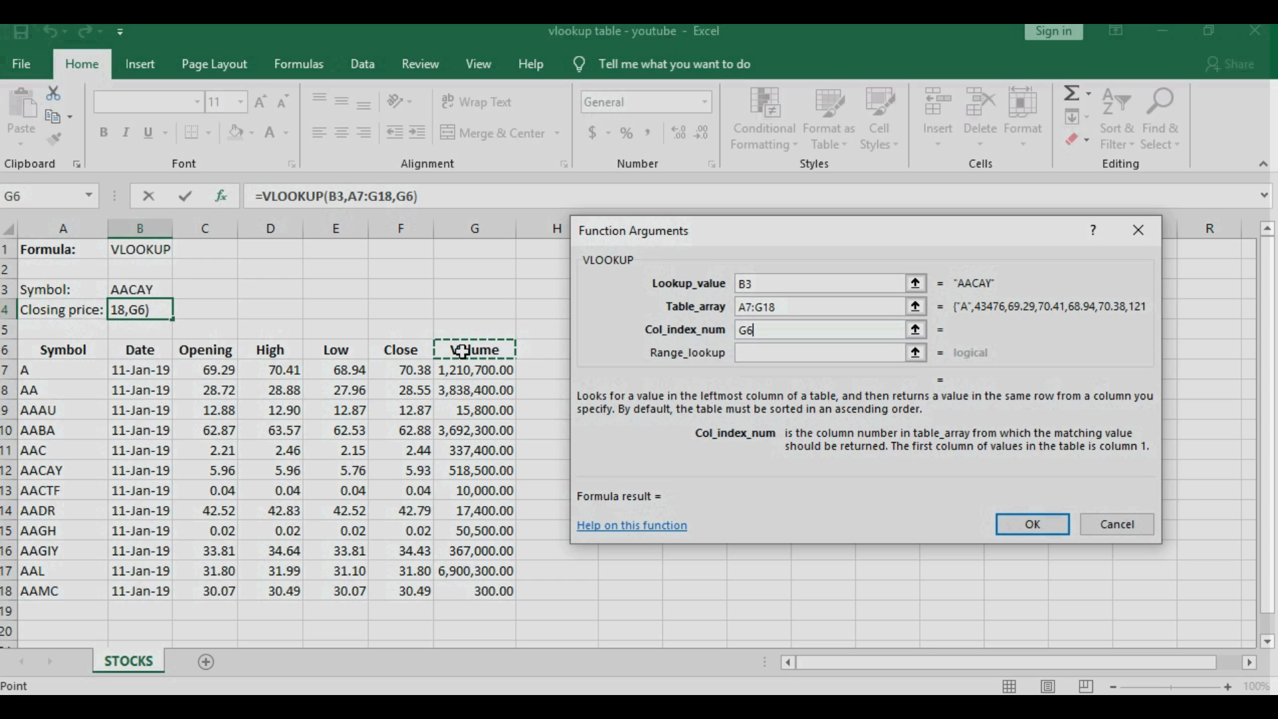
key("BackSpace")
key("BackSpace")
type("6")
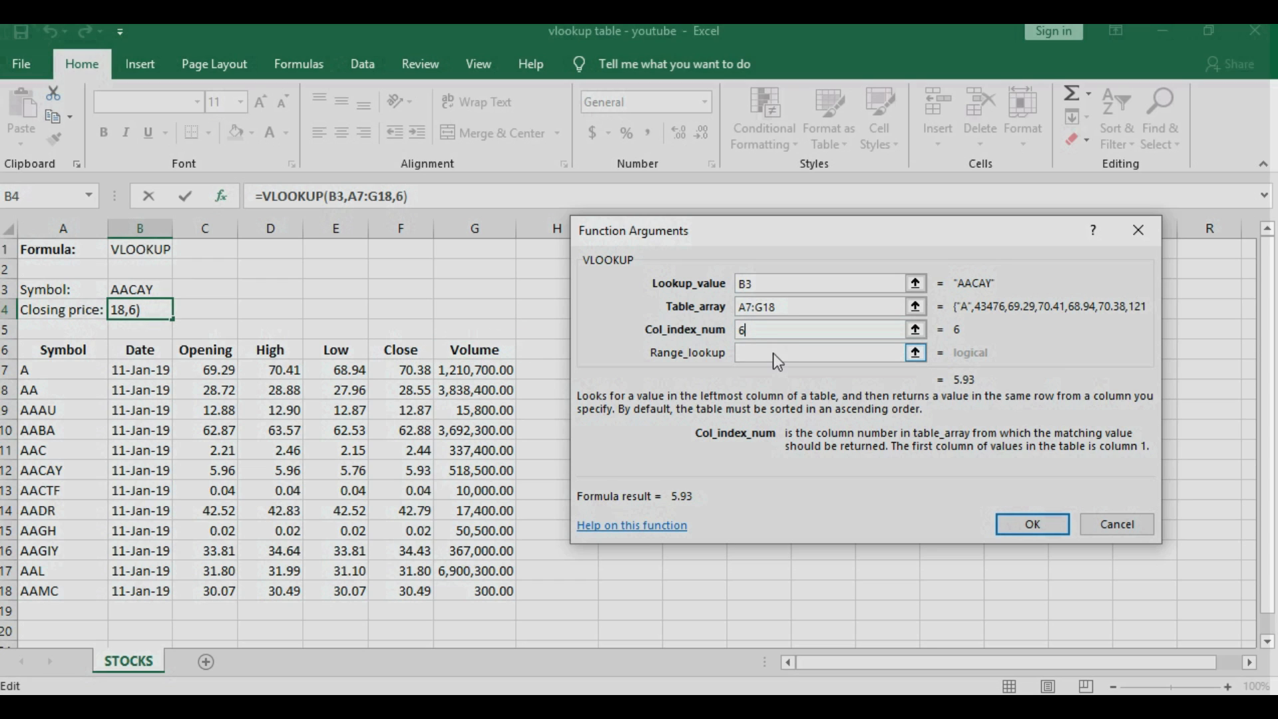
left_click(773, 353)
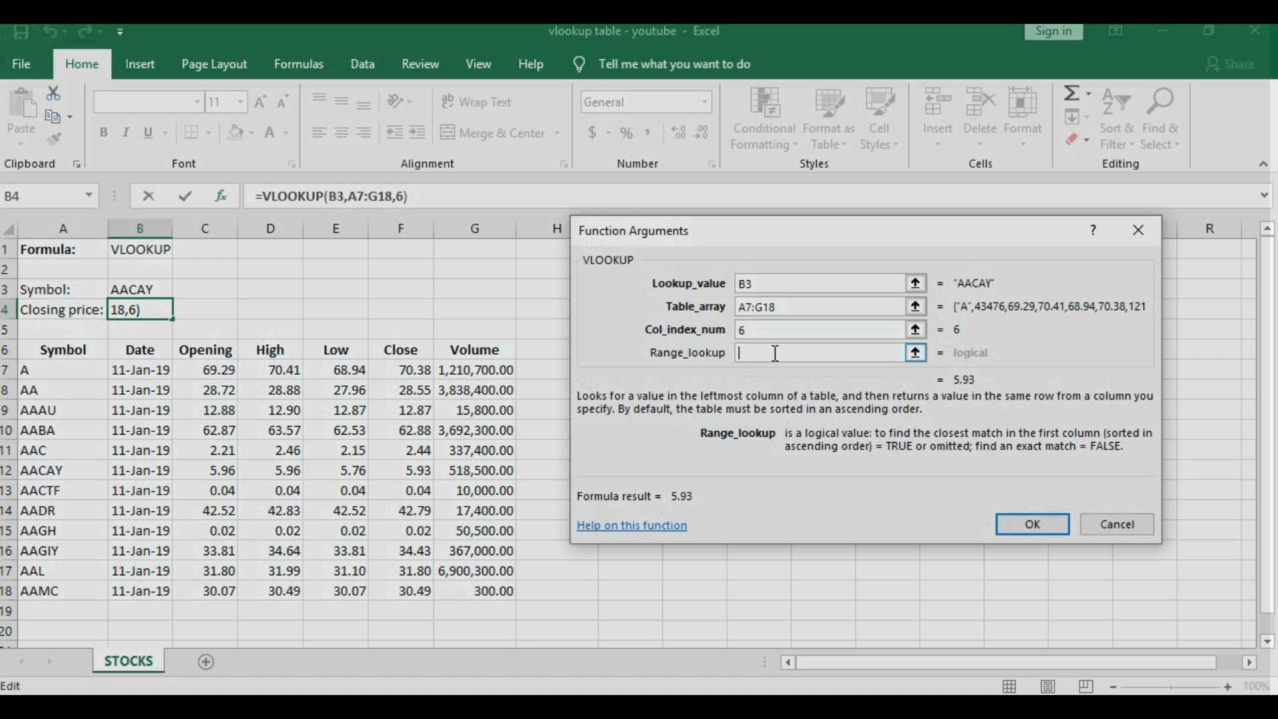
type("FALSE")
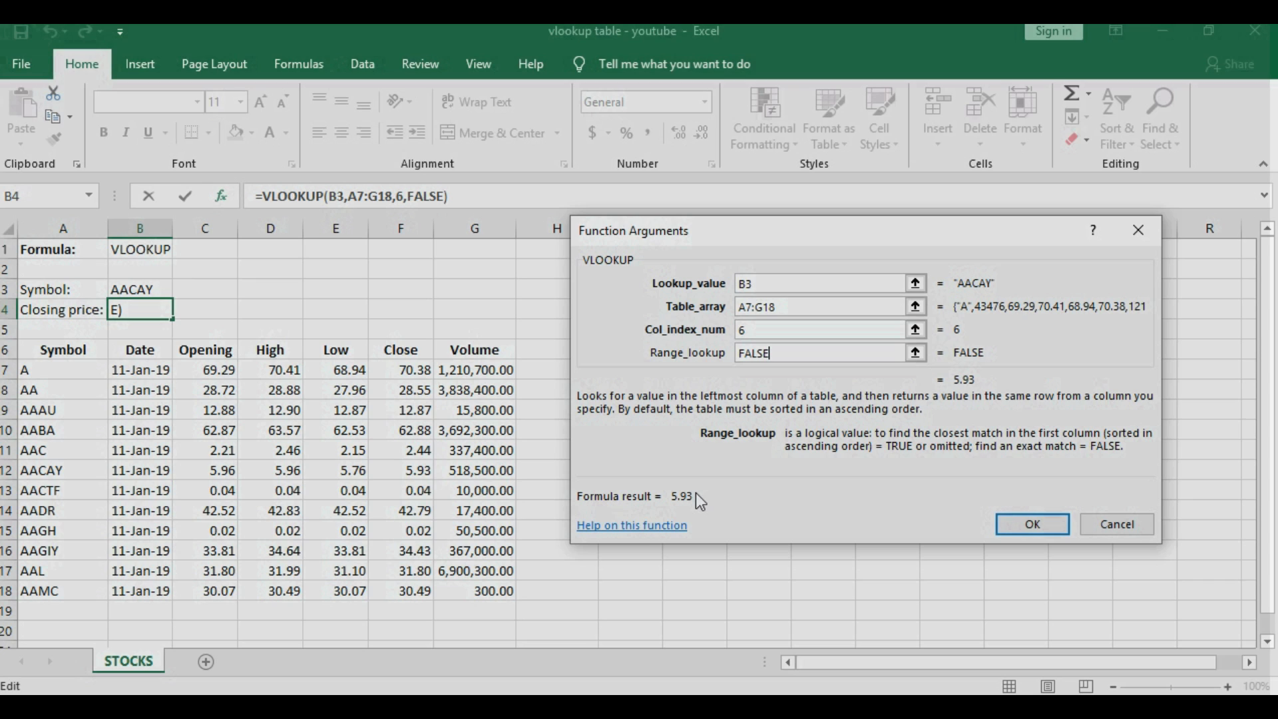
left_click(1048, 522)
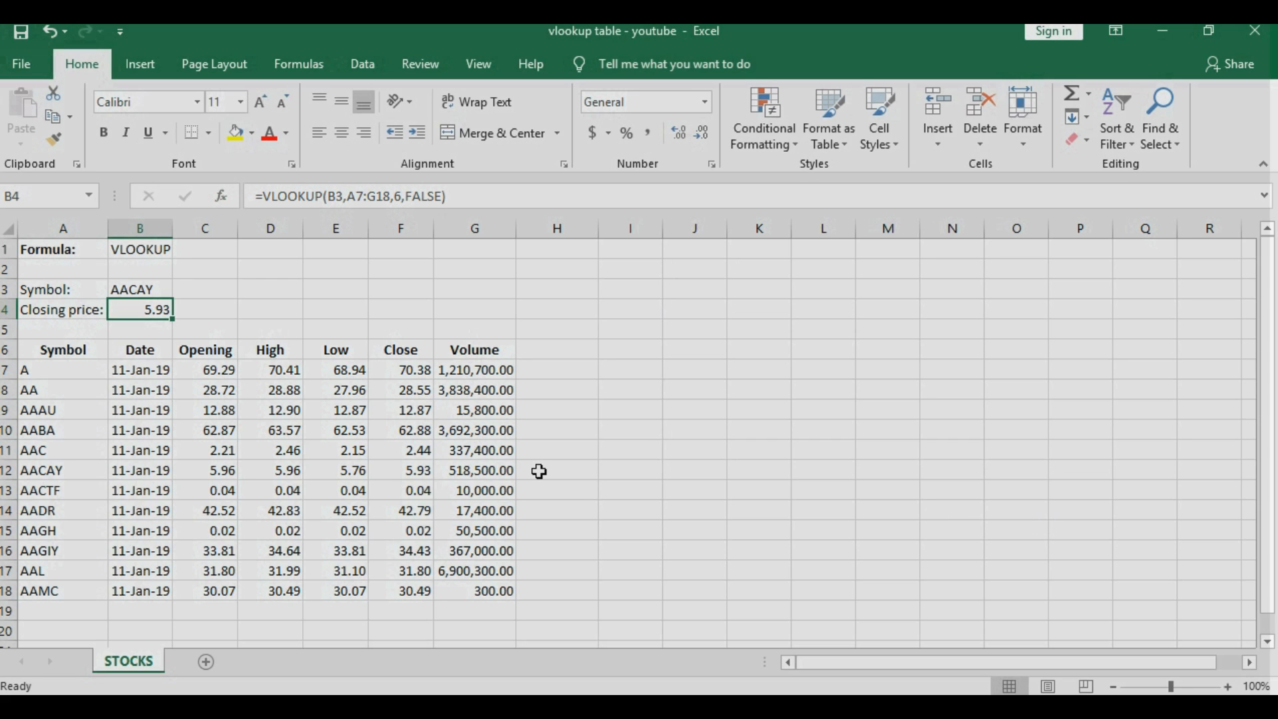
- Verify AACAY's closing price of 5.93 in F12, then change the symbol in B3 to AA
left_click(5, 470)
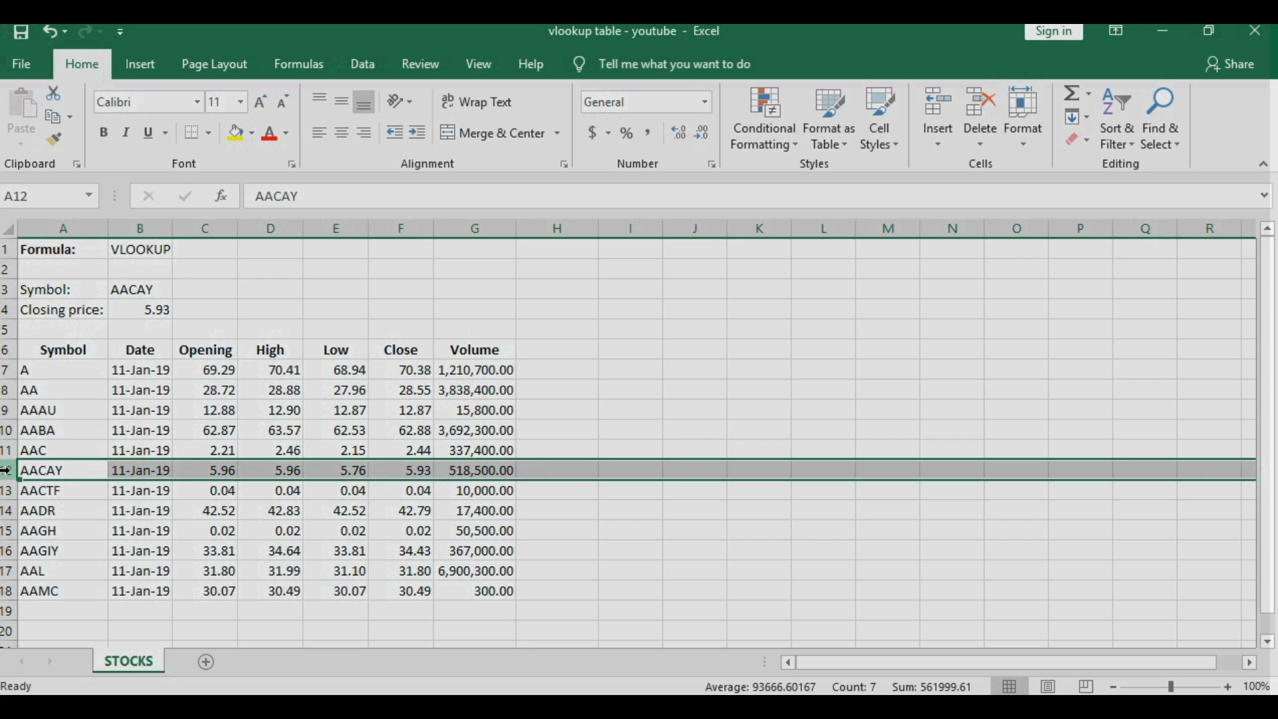
left_click(394, 475)
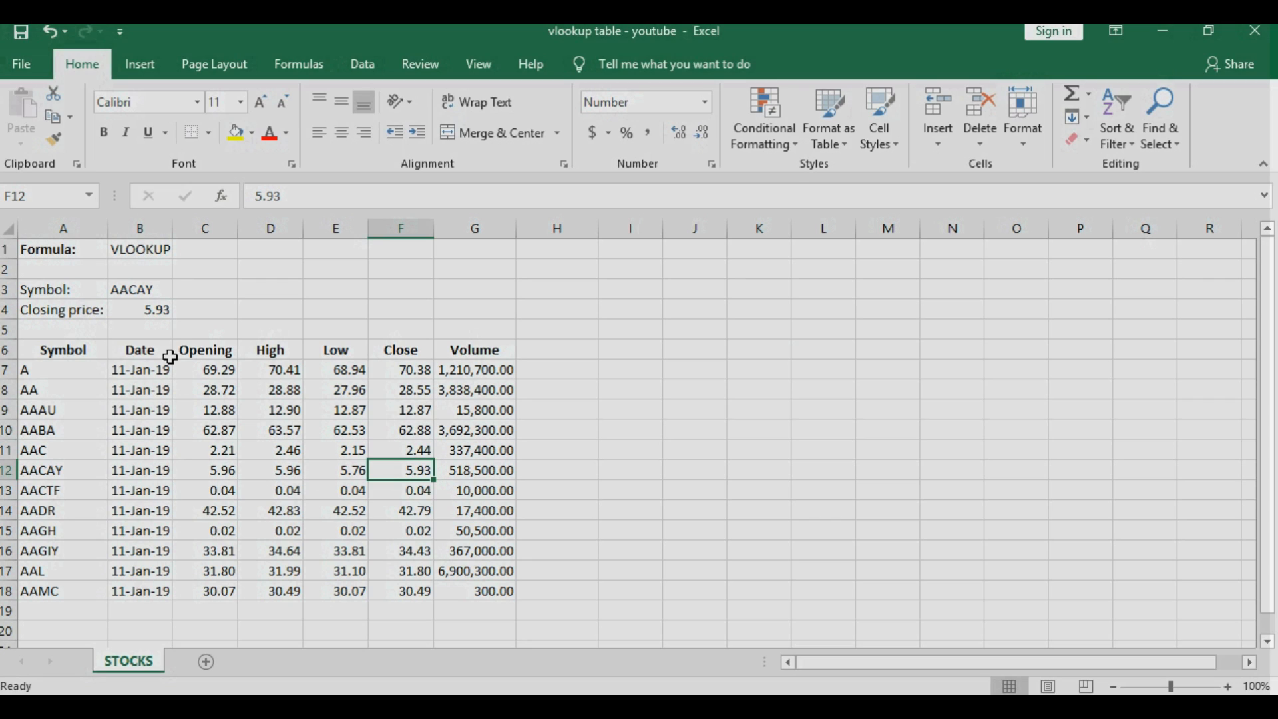
left_click(155, 291)
type("AA")
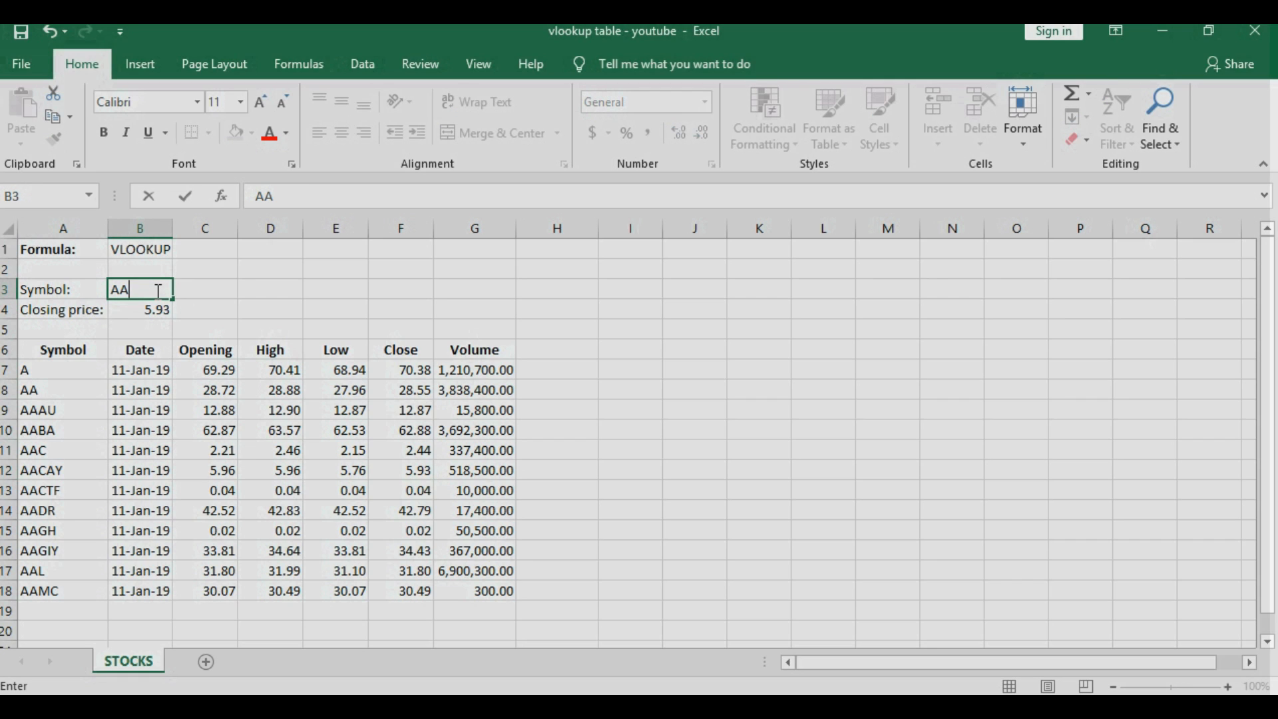
key("Return")
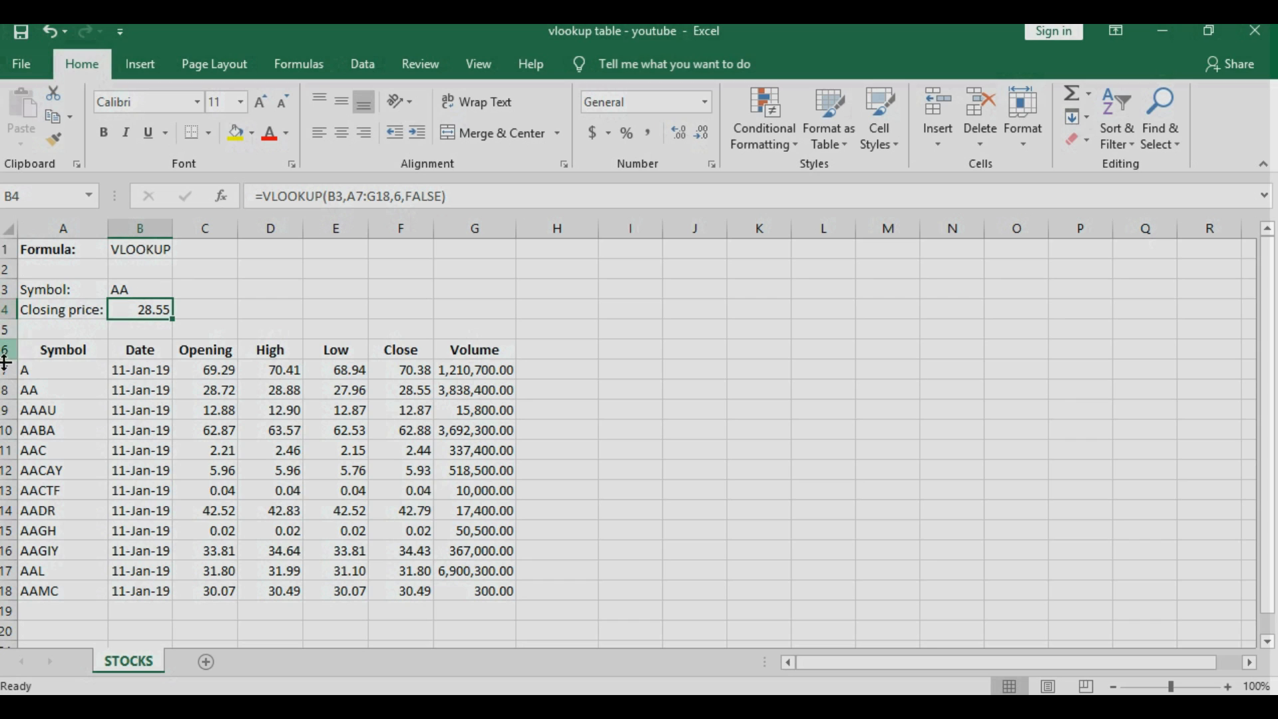
- Insert cells at A6:A18 shifting the table right, and type the heading DATE in A6
left_click_drag(70, 346, 82, 586)
right_click(75, 546)
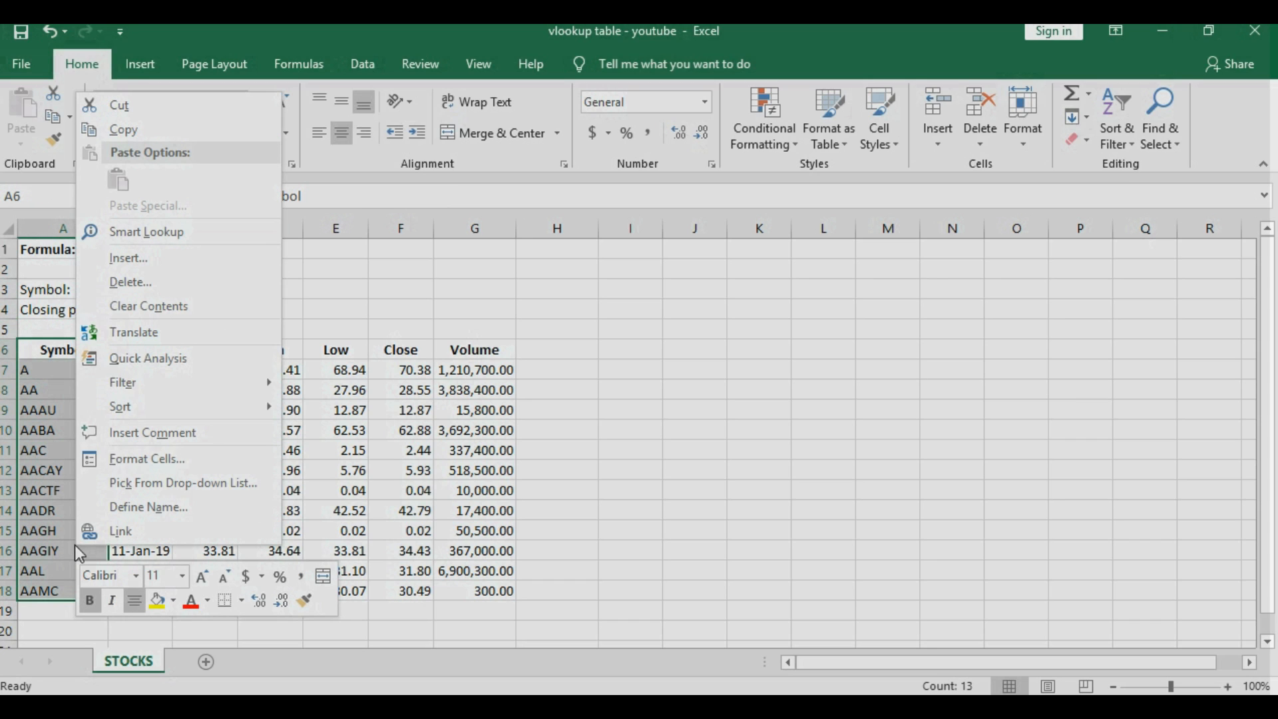
left_click(123, 264)
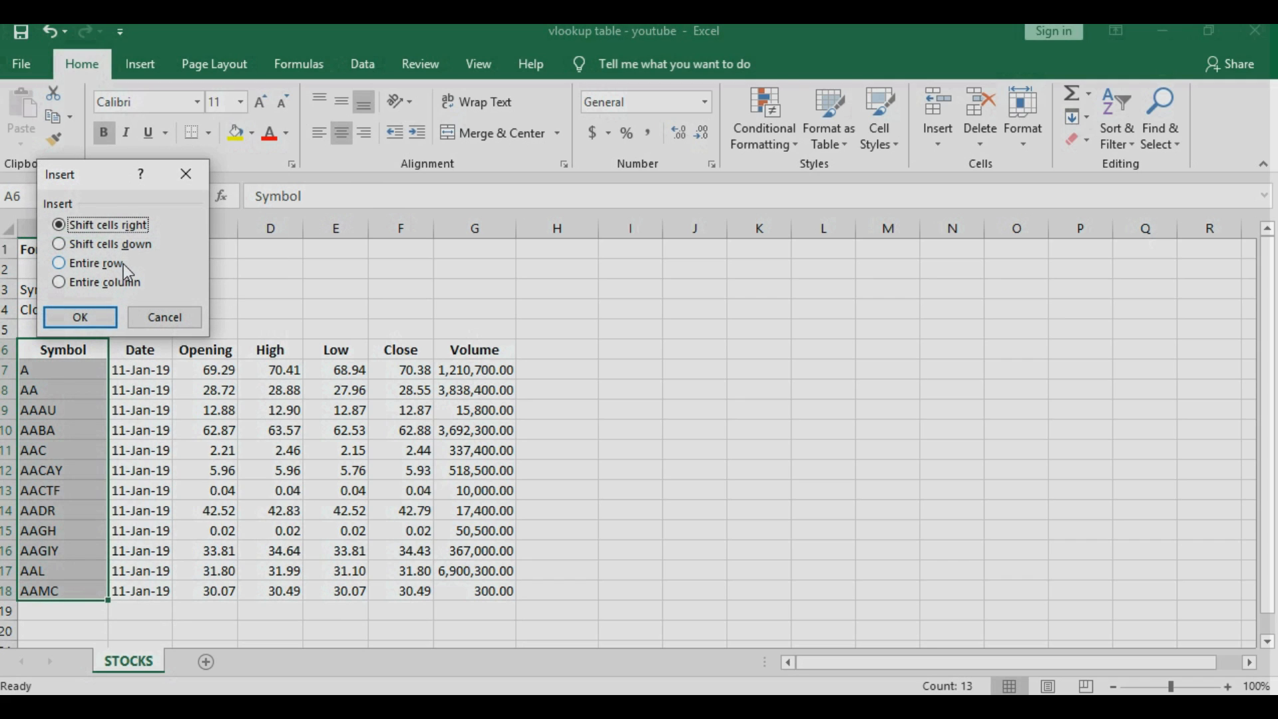
left_click(80, 317)
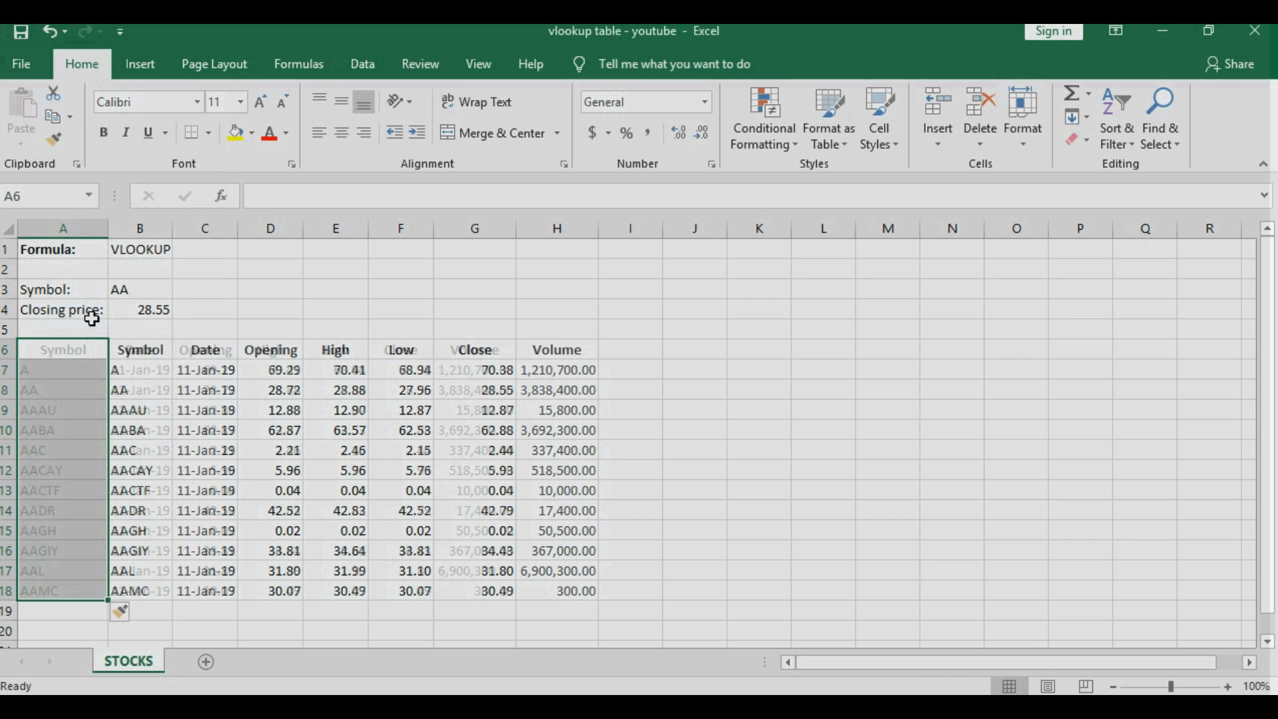
left_click(70, 350)
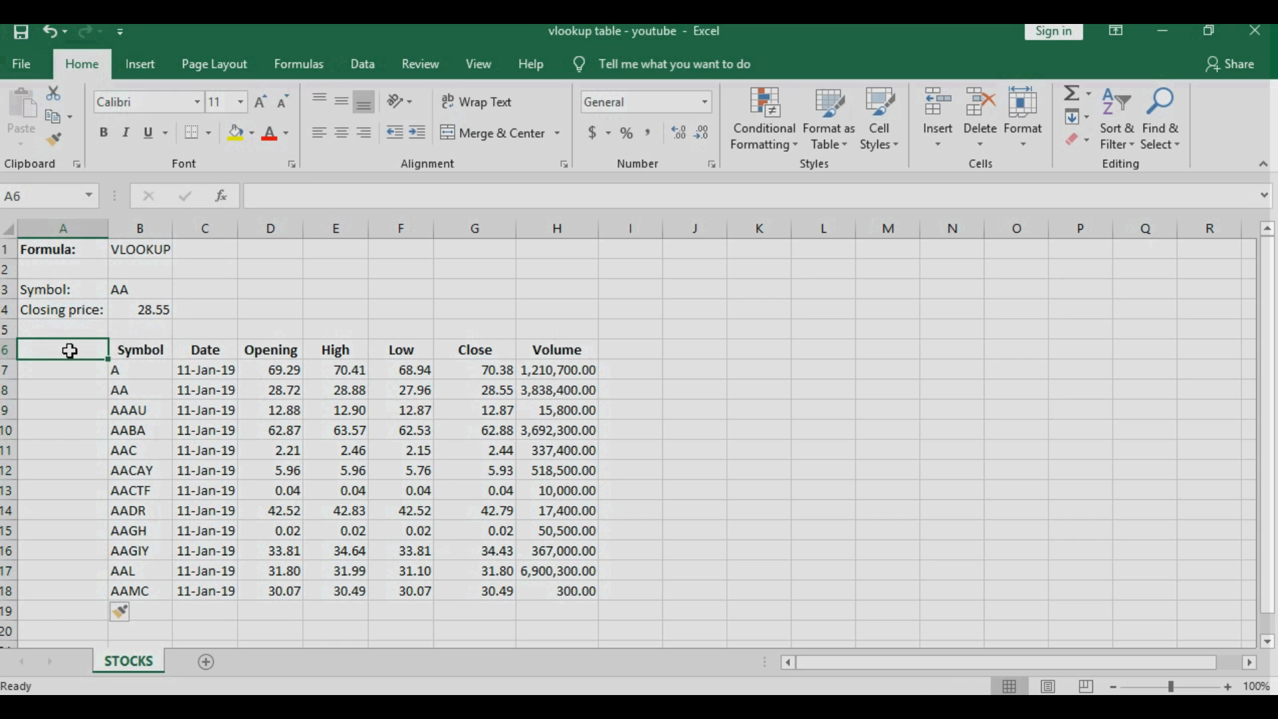
type("DATE")
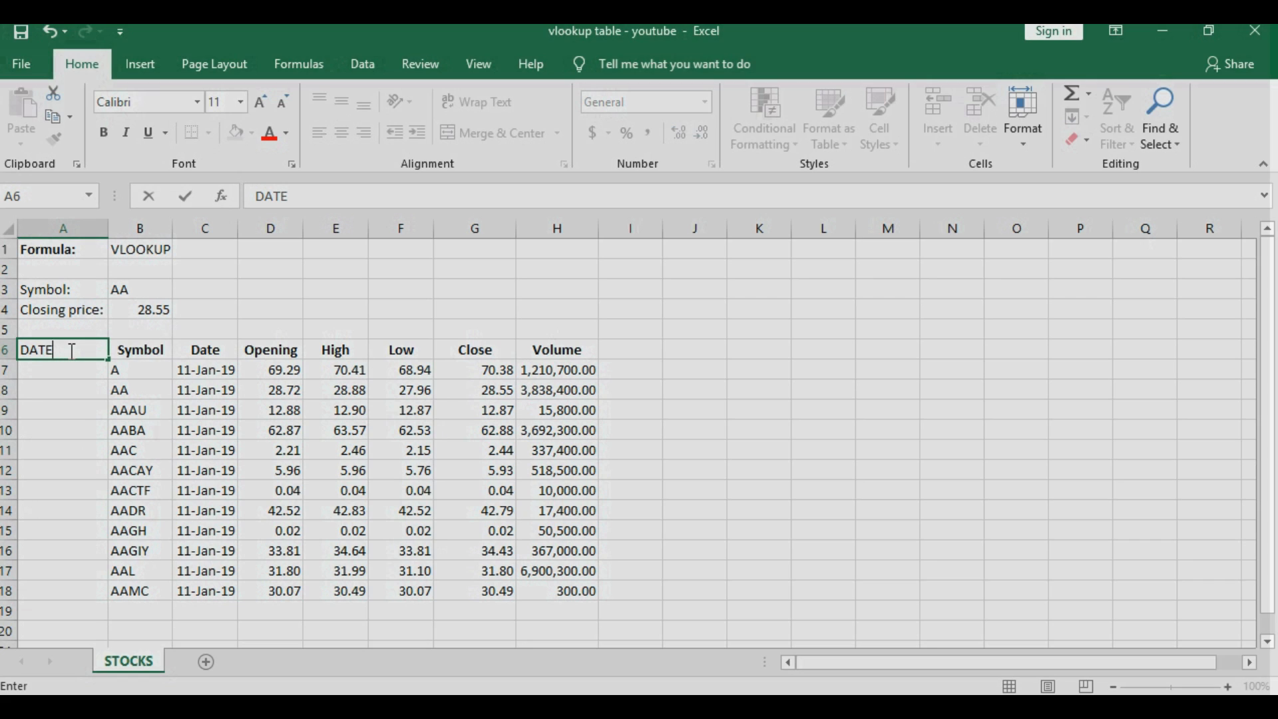
- Enter 1/1/19 in A7 and fill the dates down to 1/12/2019 in A18
left_click(59, 368)
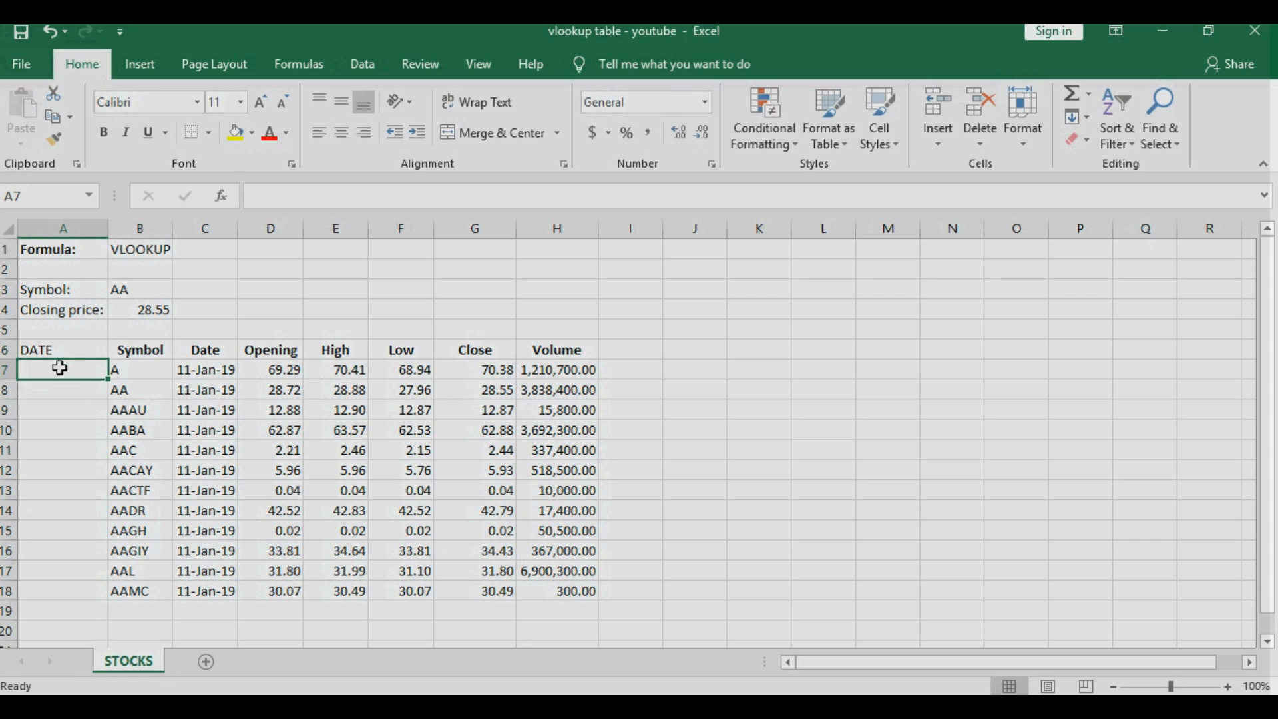
type("1/1/")
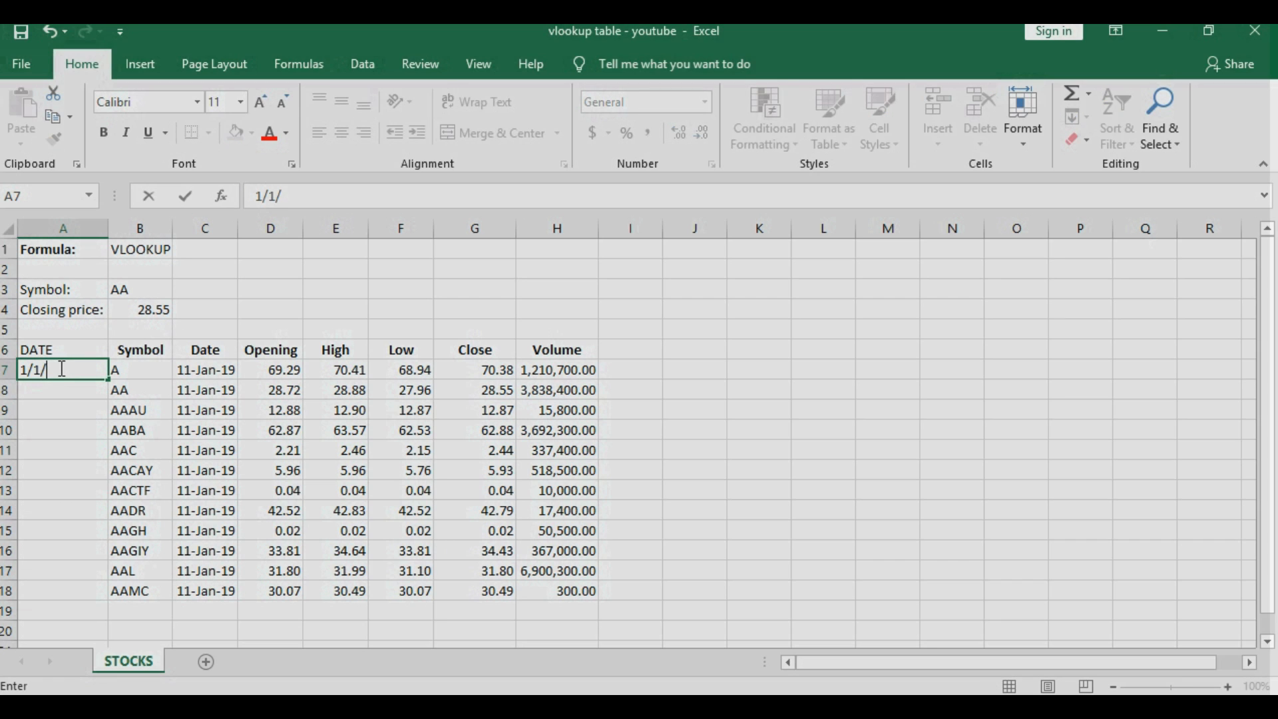
type("19")
left_click(81, 386)
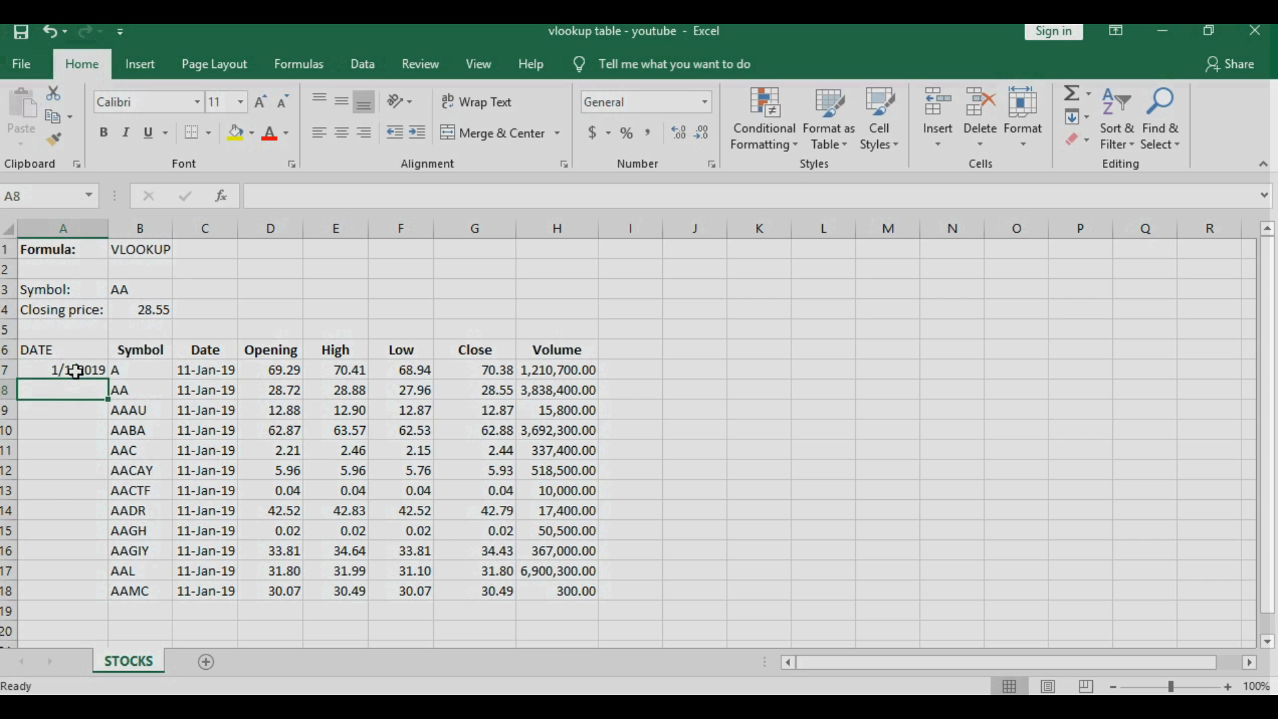
left_click(78, 370)
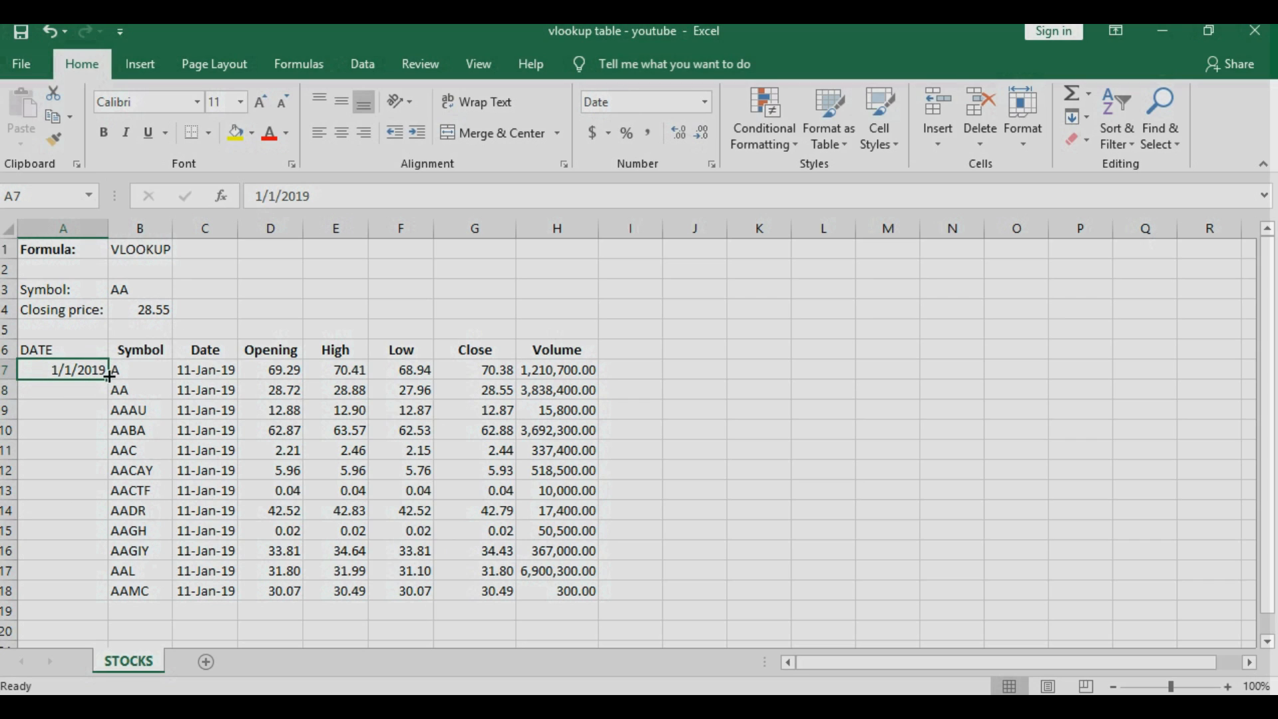
left_click_drag(108, 375, 108, 594)
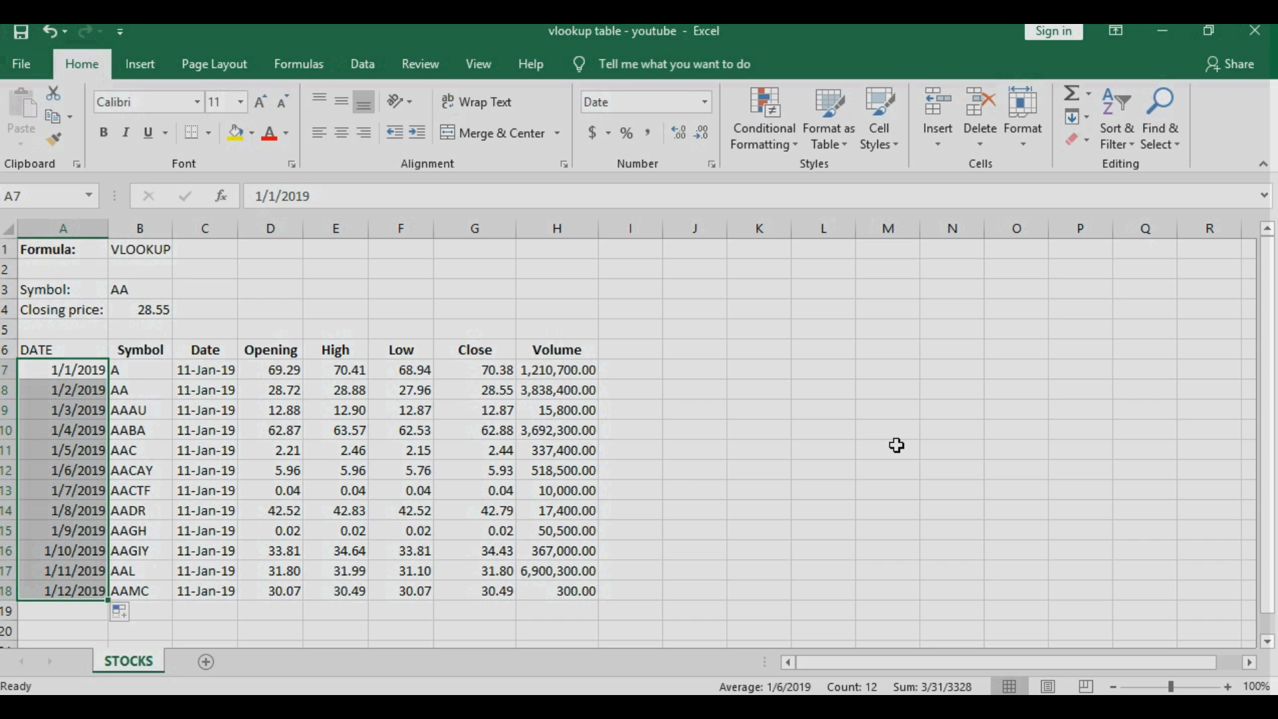
- Check that B4's formula now references B7:H18 and still returns 28.55
left_click(140, 309)
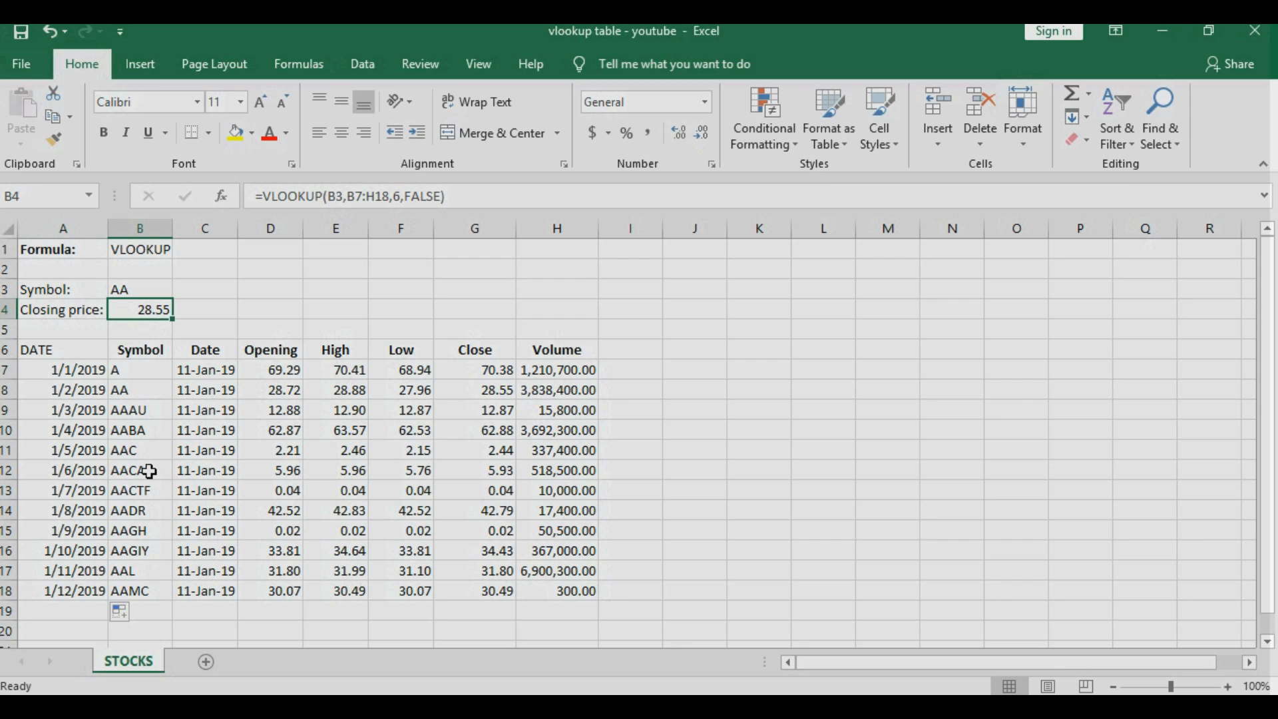
left_click(250, 196)
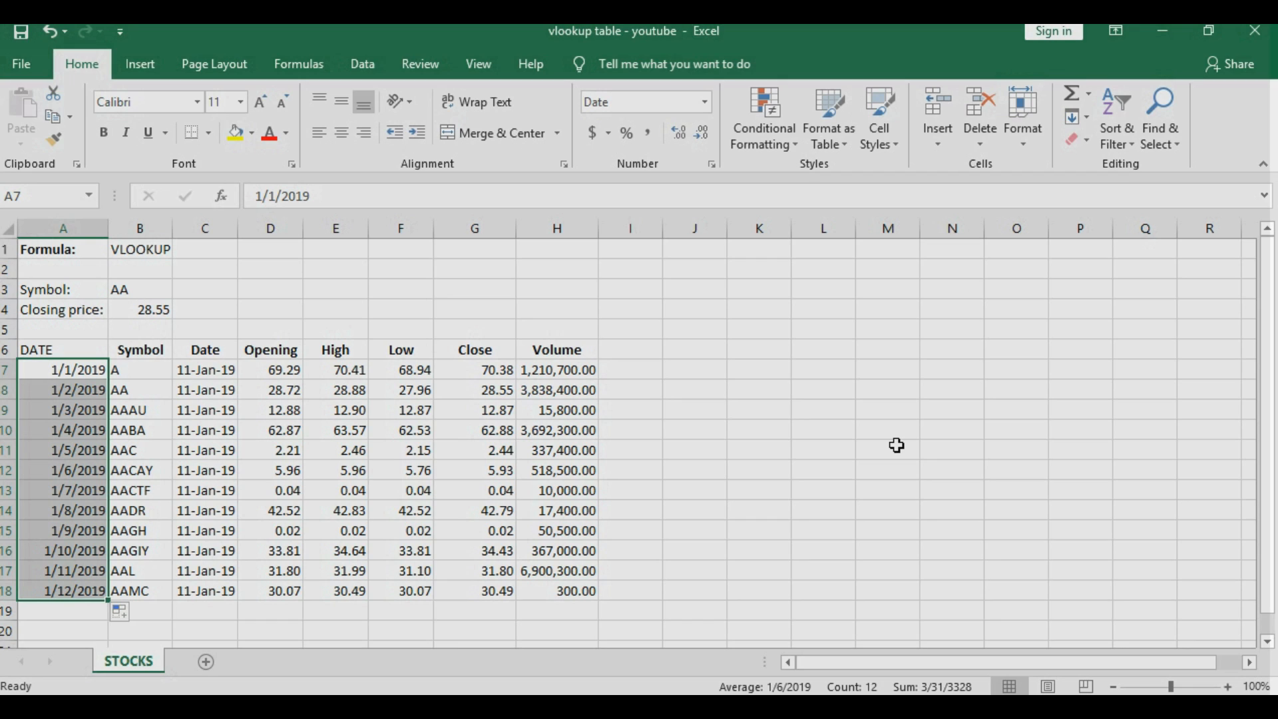
left_click(827, 427)
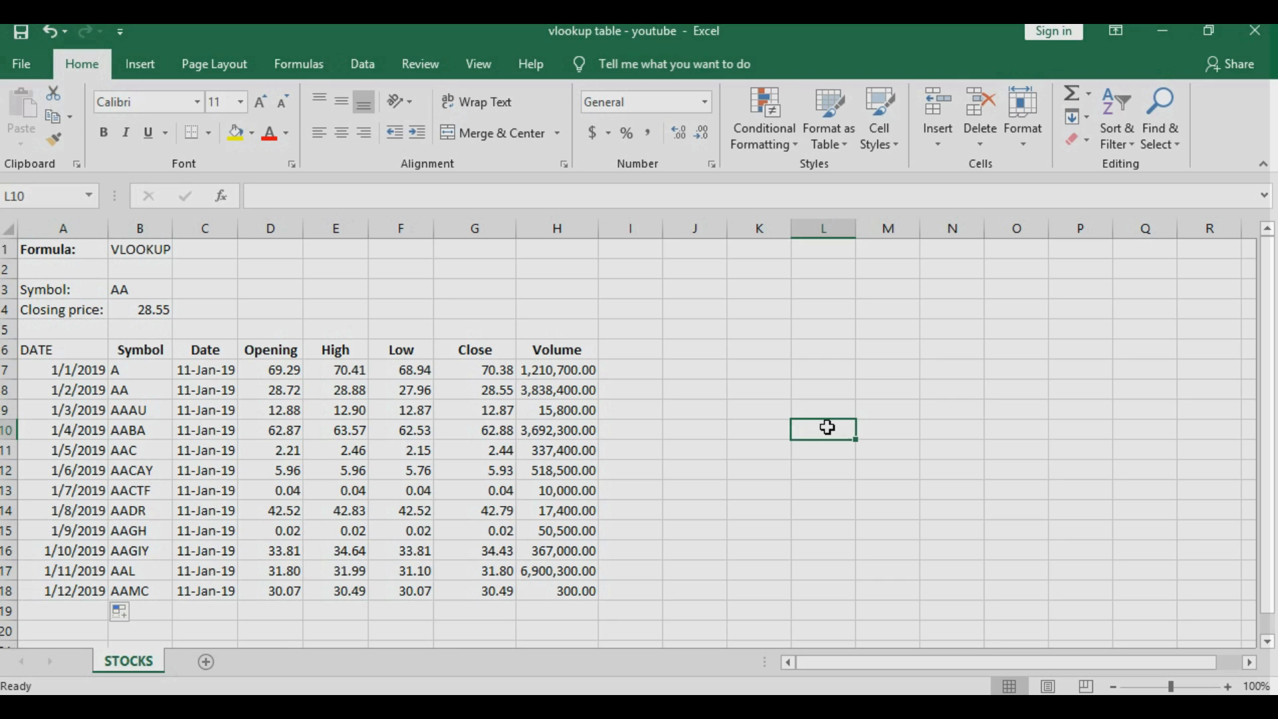